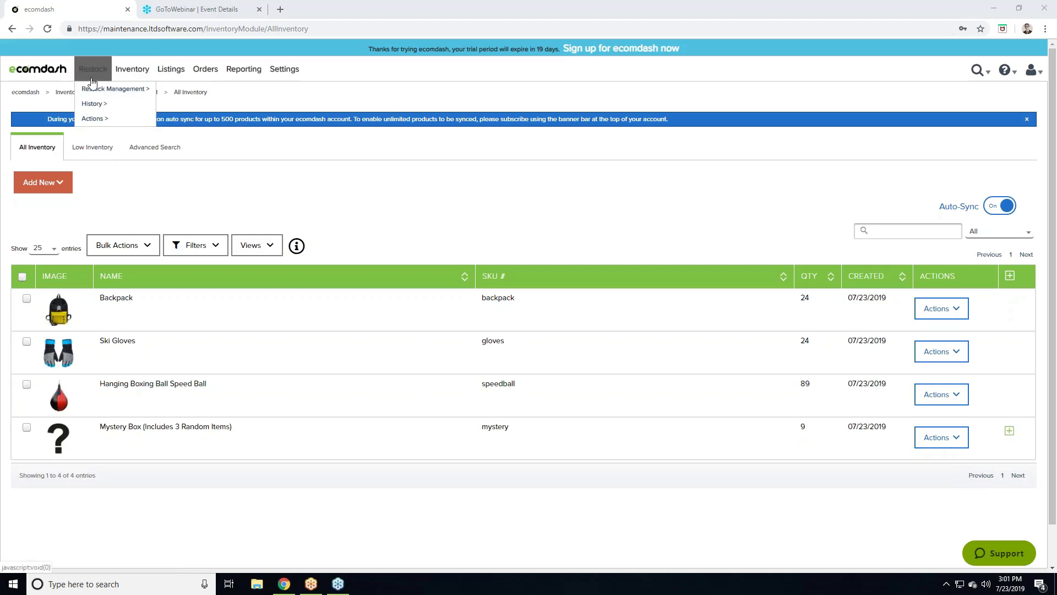
# Create a new purchase order for the supplier The Bargain Barn, keeping the default order details
pyautogui.moveTo(100, 95)
pyautogui.click(173, 88)
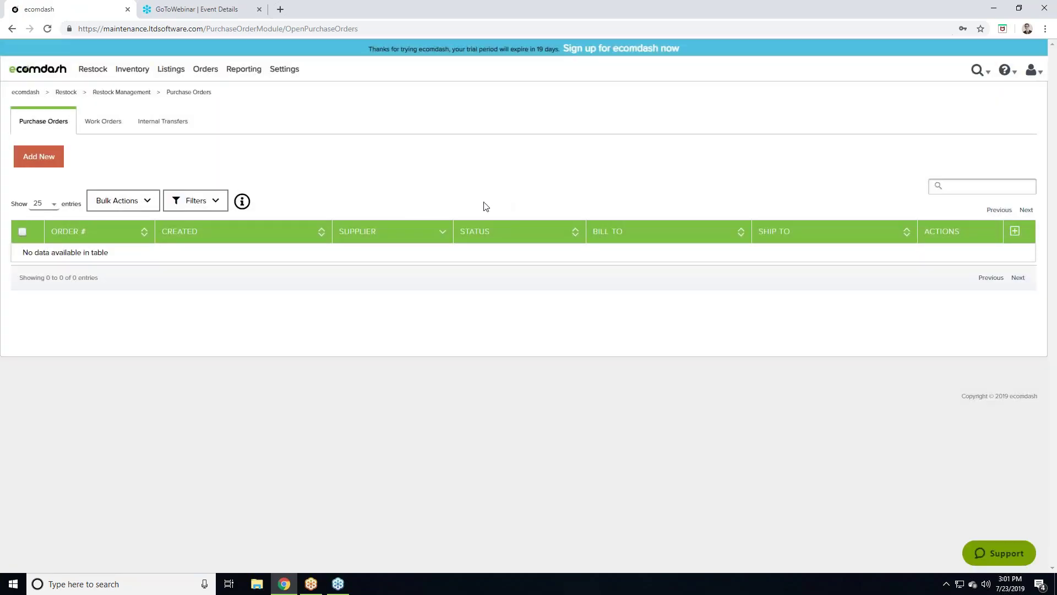
pyautogui.click(38, 158)
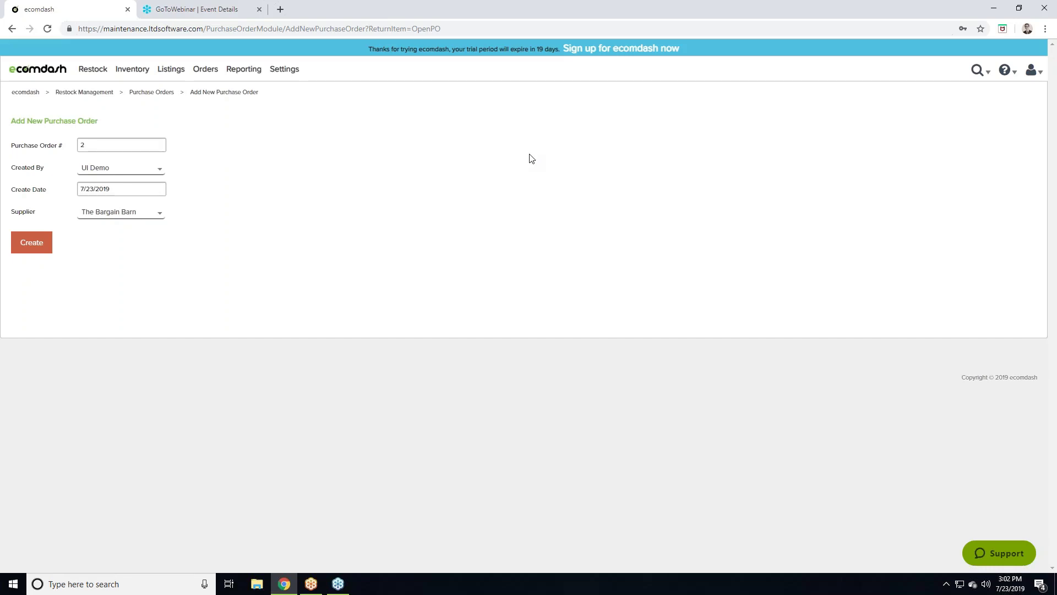
pyautogui.click(32, 250)
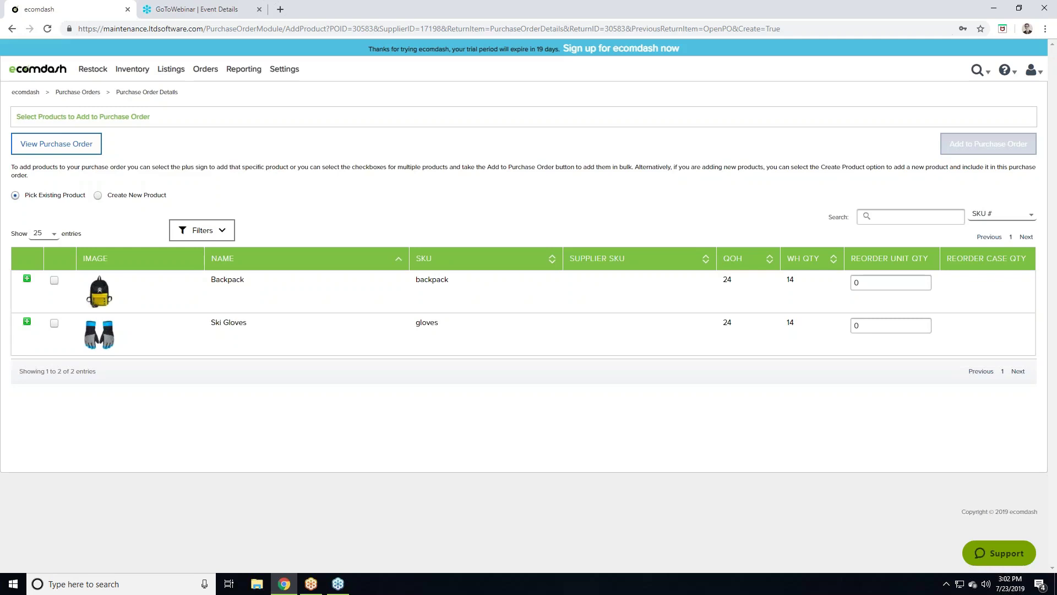
# Add the Backpack and Ski Gloves to the purchase order with a reorder quantity of 10 each, and view the order
pyautogui.click(862, 282)
pyautogui.press('BackSpace')
pyautogui.write('10')
pyautogui.click(867, 327)
pyautogui.write('10')
pyautogui.click(32, 308)
pyautogui.click(27, 322)
pyautogui.click(82, 144)
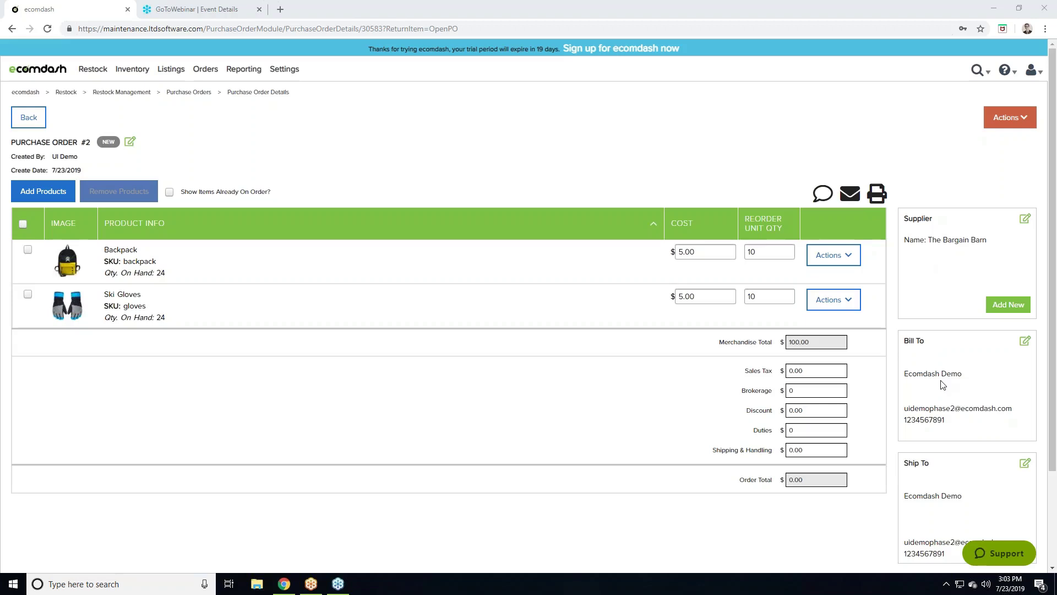
# Enter both street address lines and the city in the purchase order's bill-to information
pyautogui.click(1024, 343)
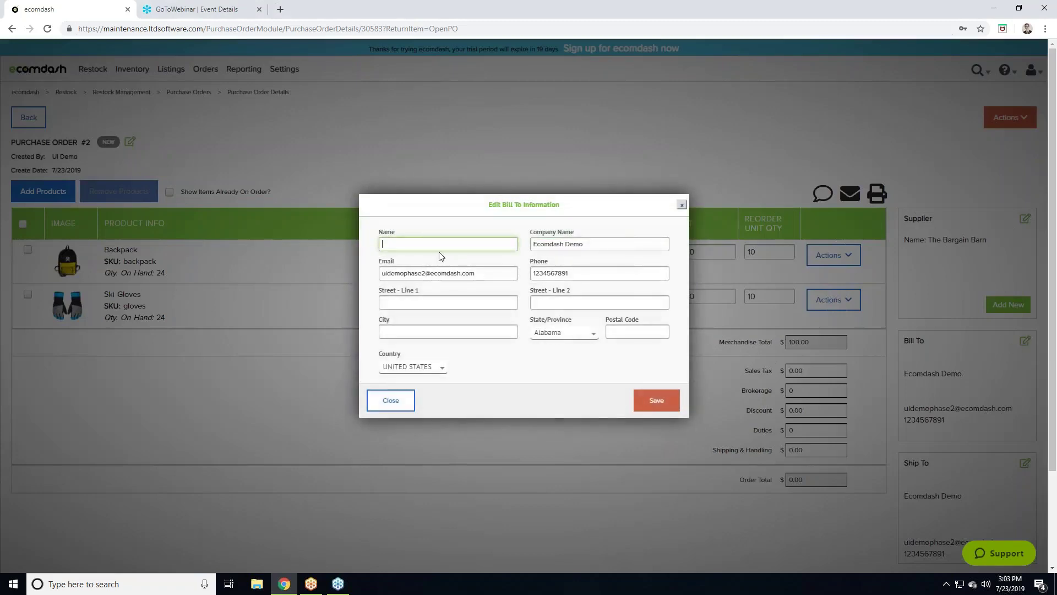
pyautogui.click(461, 301)
pyautogui.write('1 Test Way')
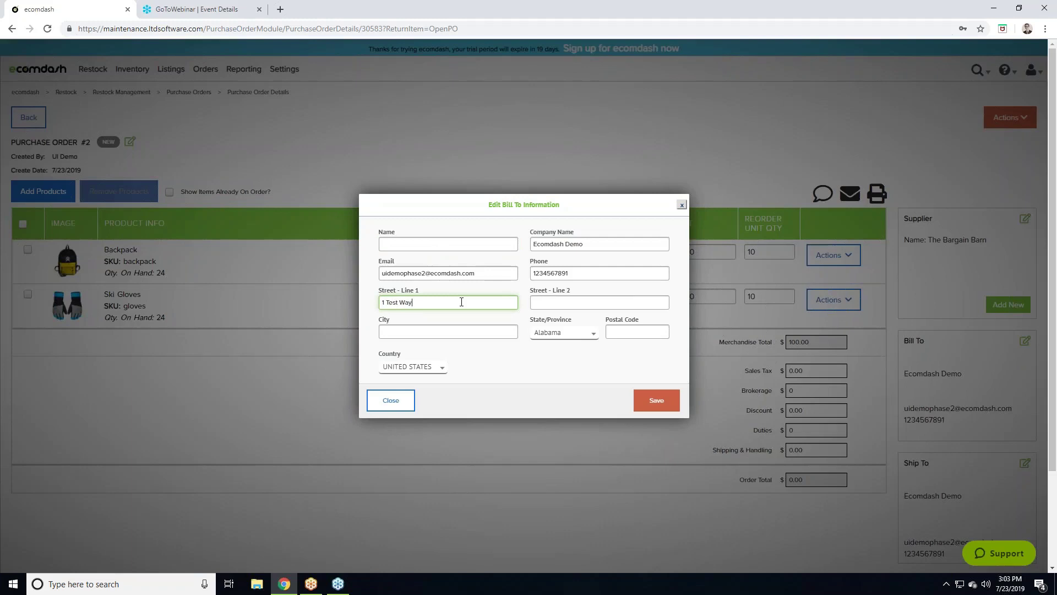
pyautogui.click(554, 304)
pyautogui.write('Apt 1')
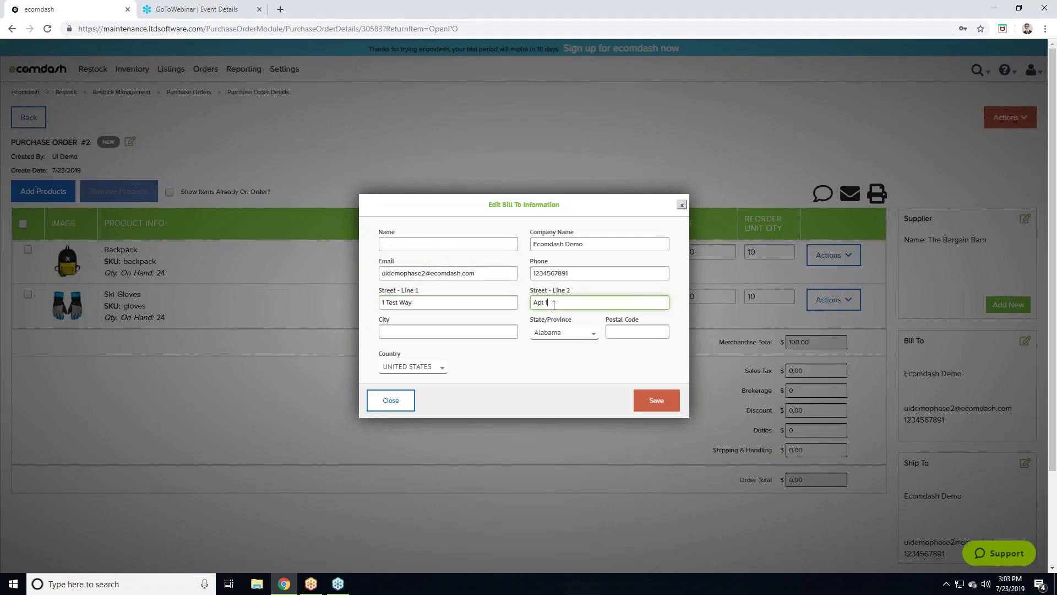
pyautogui.click(486, 329)
pyautogui.write('Cha')
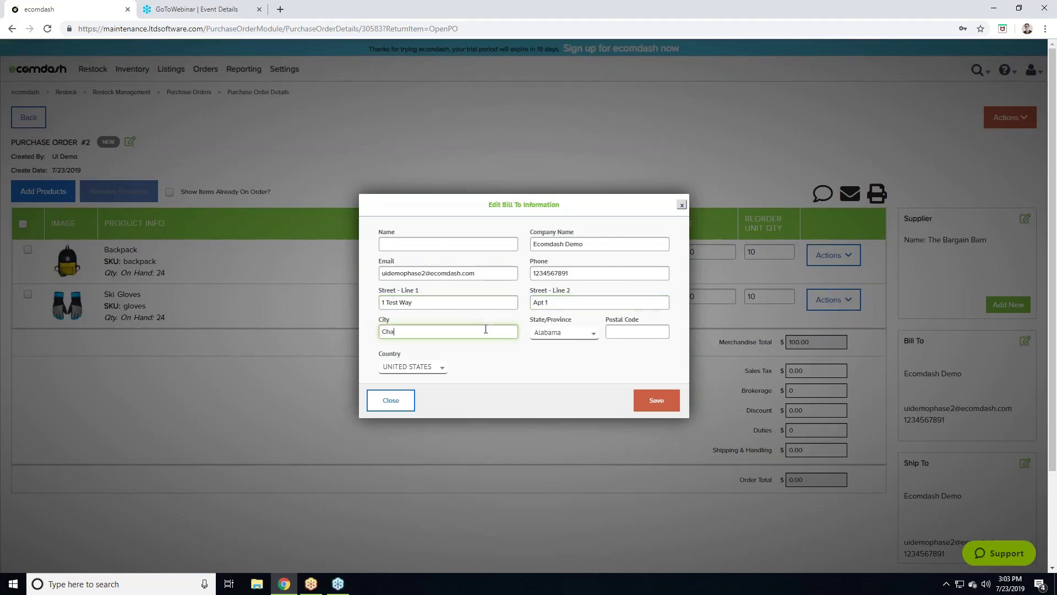
pyautogui.write('rlotte')
# Set the state and postal code of the bill-to address and save the bill-to information
pyautogui.click(559, 333)
pyautogui.write('North Carol')
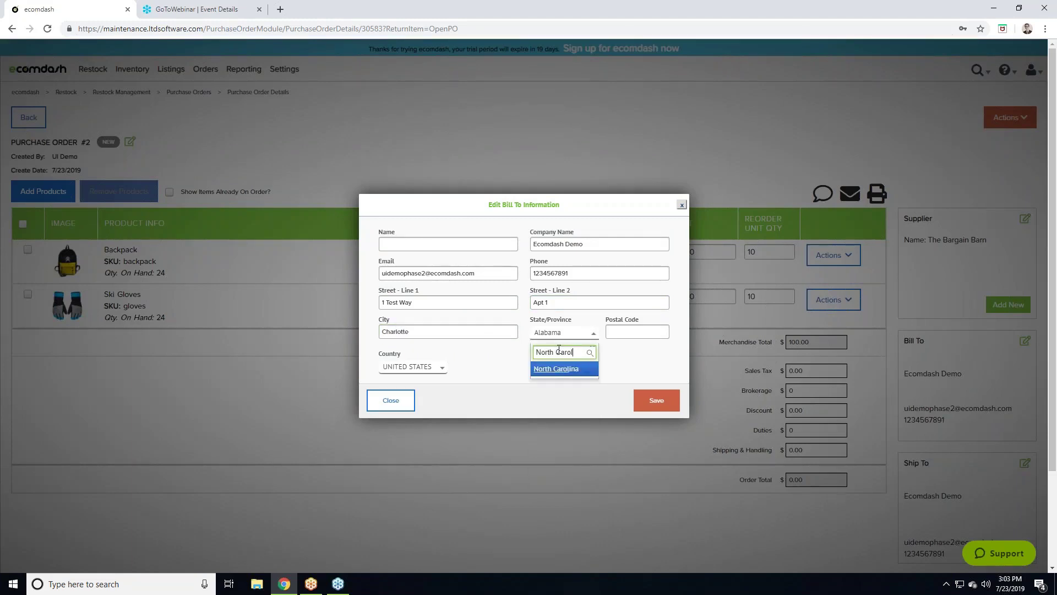
pyautogui.click(562, 369)
pyautogui.click(649, 333)
pyautogui.write('28223')
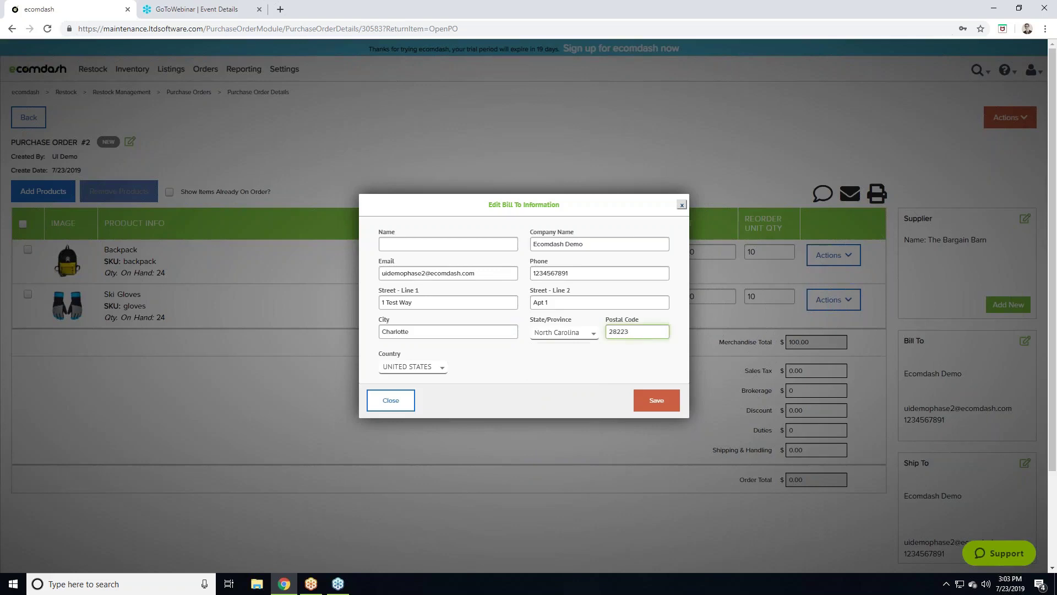
pyautogui.click(656, 400)
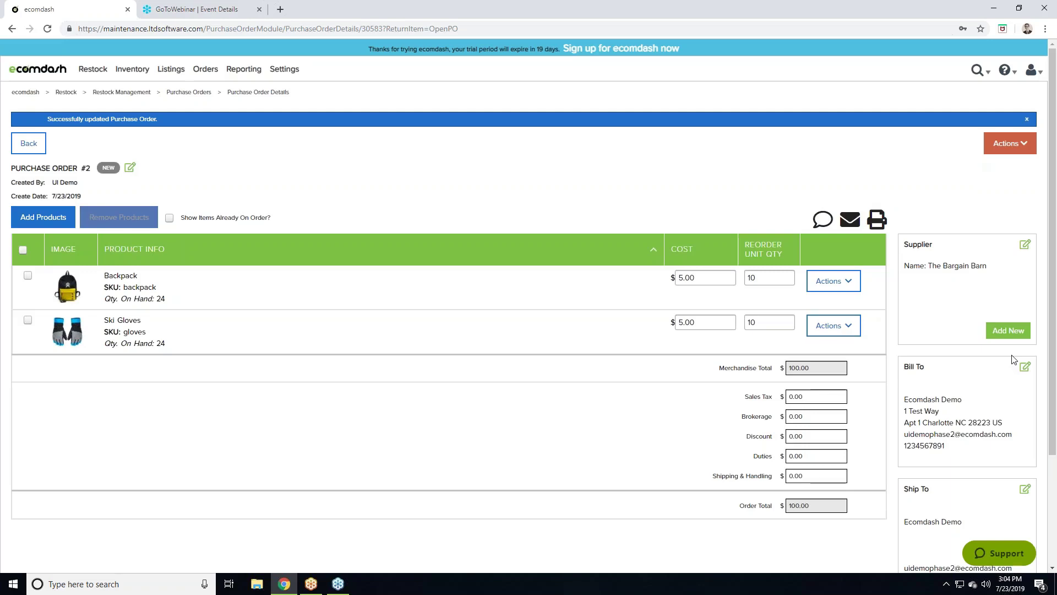
# Review the editable supplier information and order information of the purchase order without changing them
pyautogui.click(1024, 246)
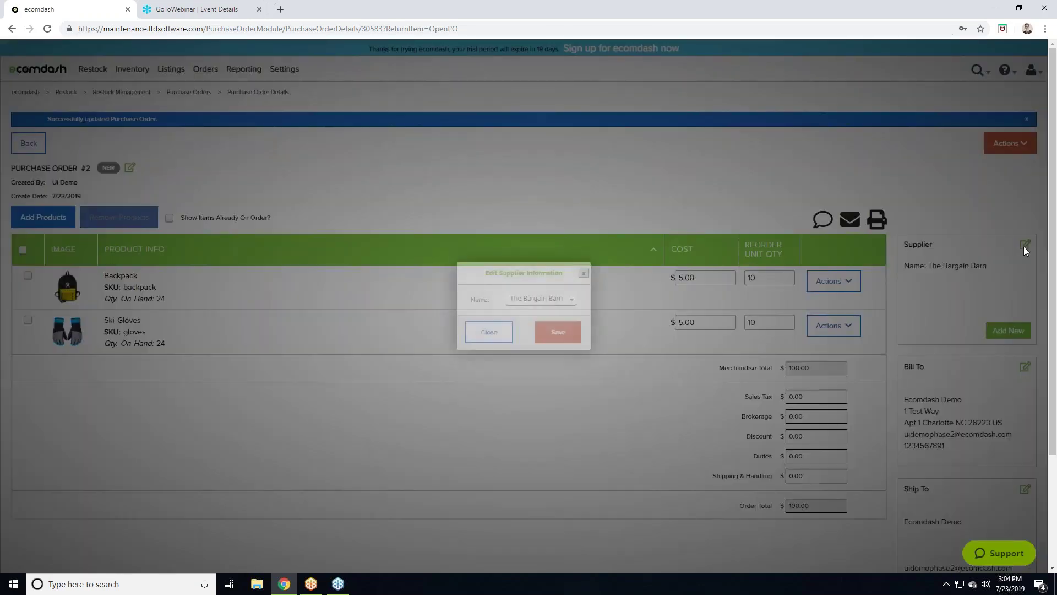
pyautogui.click(583, 274)
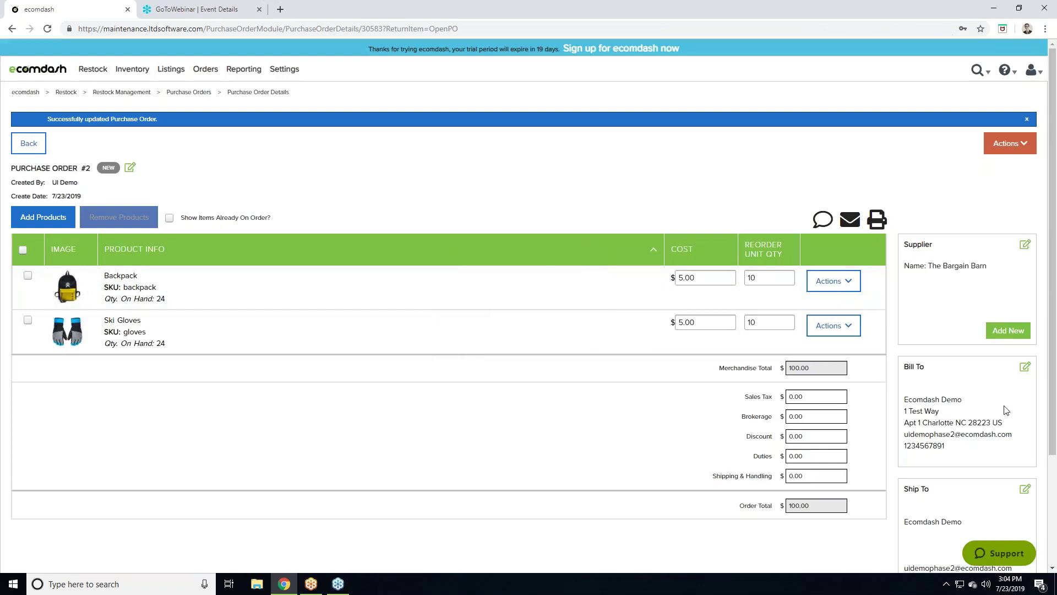
pyautogui.scroll(-3, 1006, 407)
pyautogui.click(129, 169)
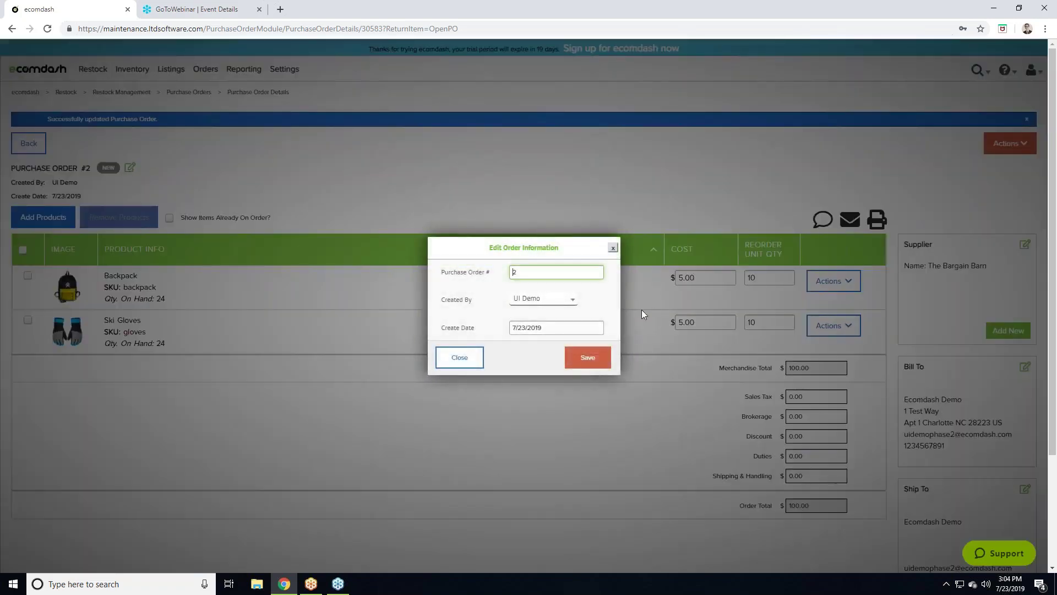
pyautogui.click(613, 248)
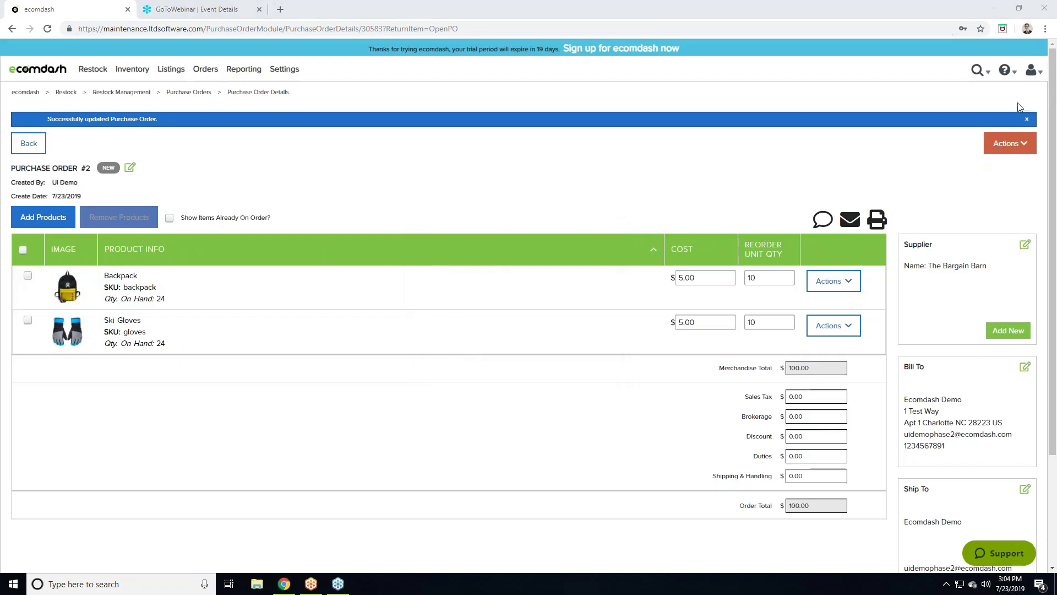
# Add the comment "Test" to the purchase order and save it
pyautogui.click(824, 221)
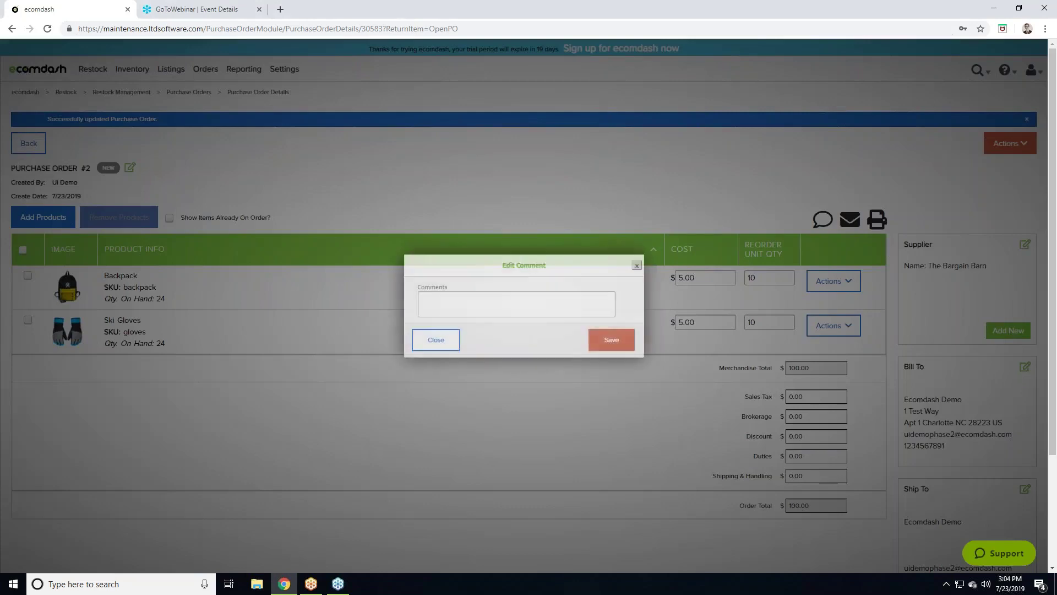
pyautogui.write('Test')
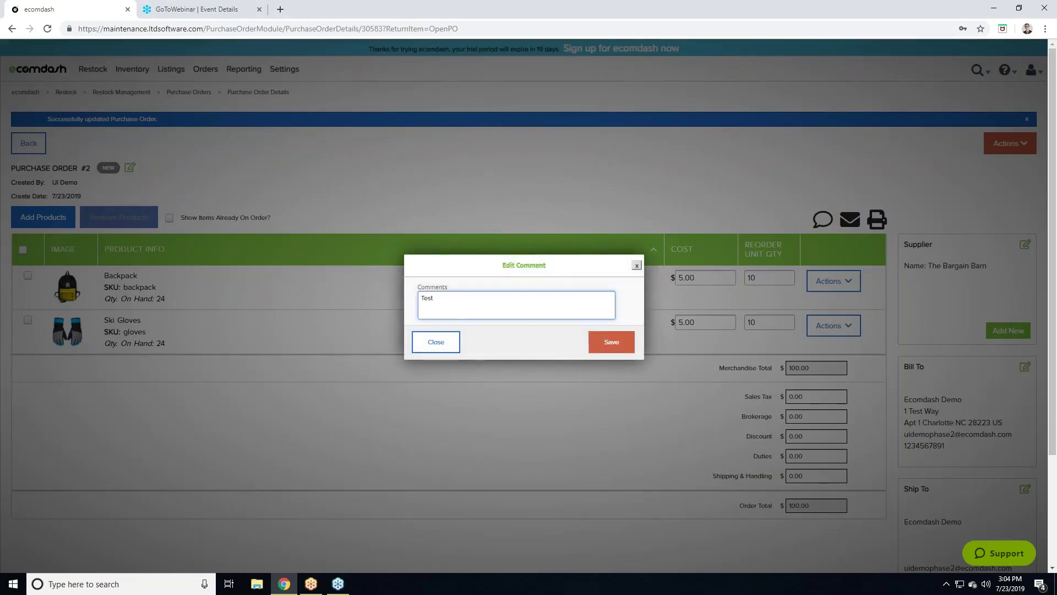
pyautogui.click(599, 347)
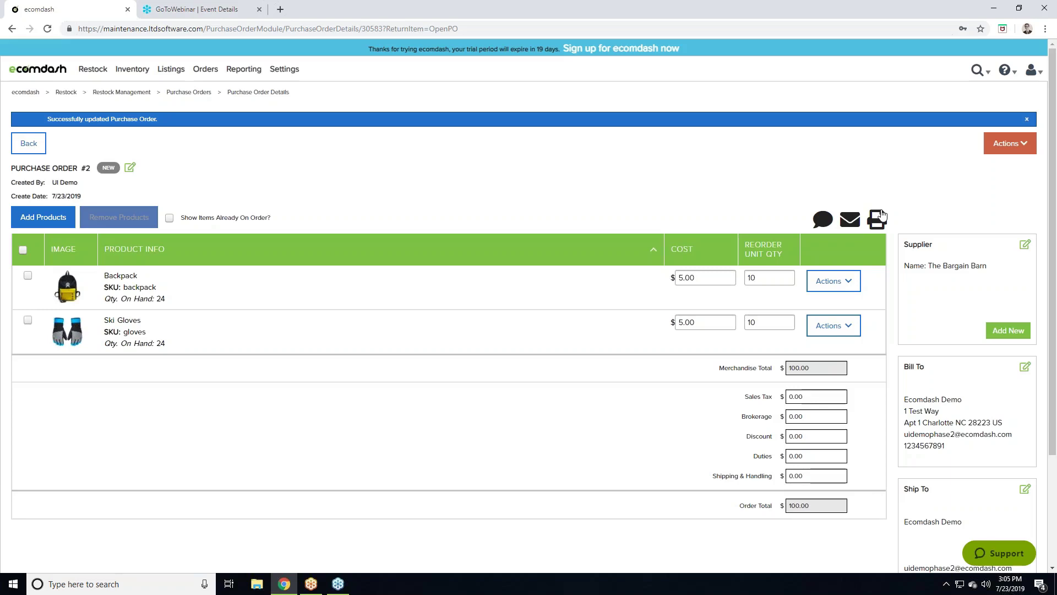
# Review the actions available for the purchase order and submit it to the supplier
pyautogui.click(1023, 146)
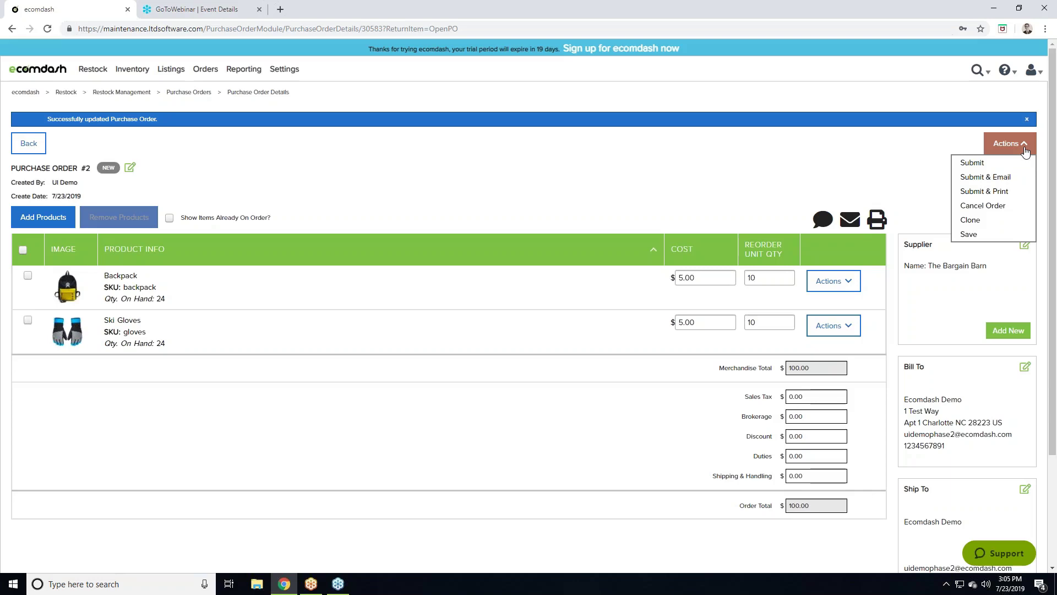
pyautogui.click(1025, 150)
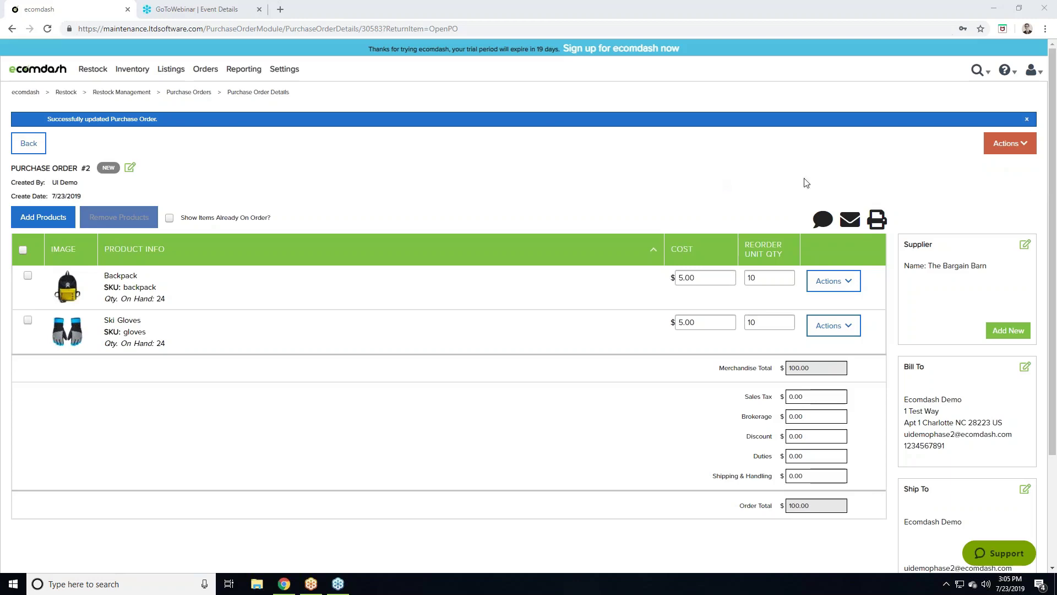
pyautogui.click(1006, 145)
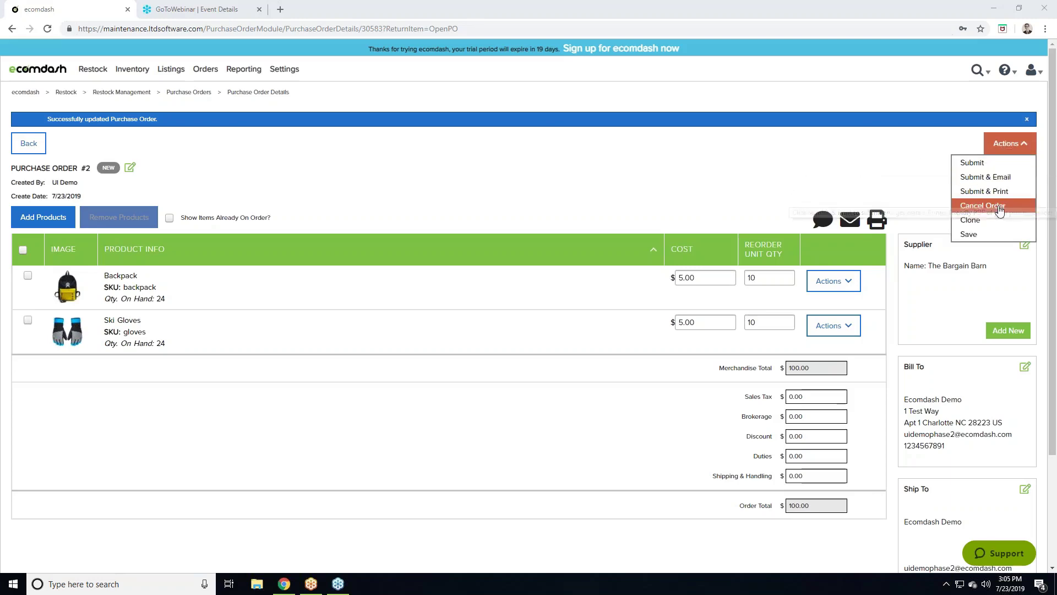
pyautogui.click(1013, 147)
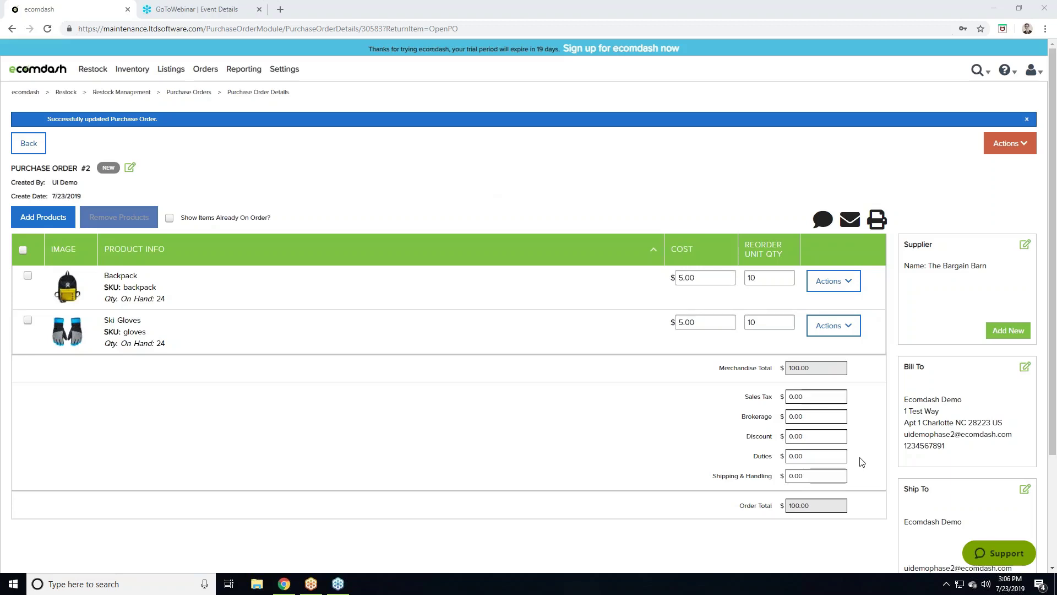
pyautogui.click(1009, 145)
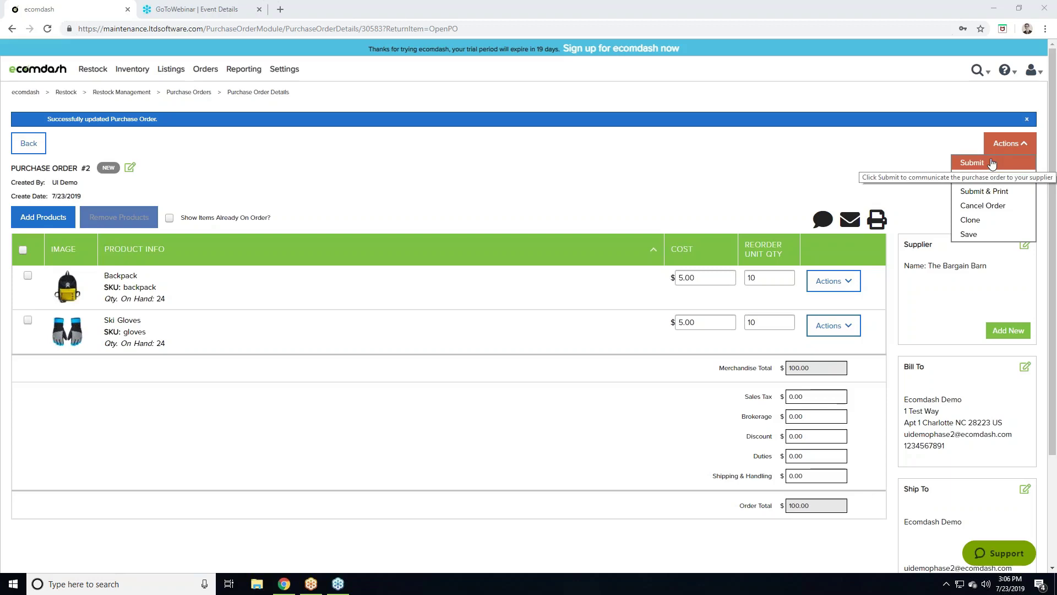
pyautogui.click(990, 163)
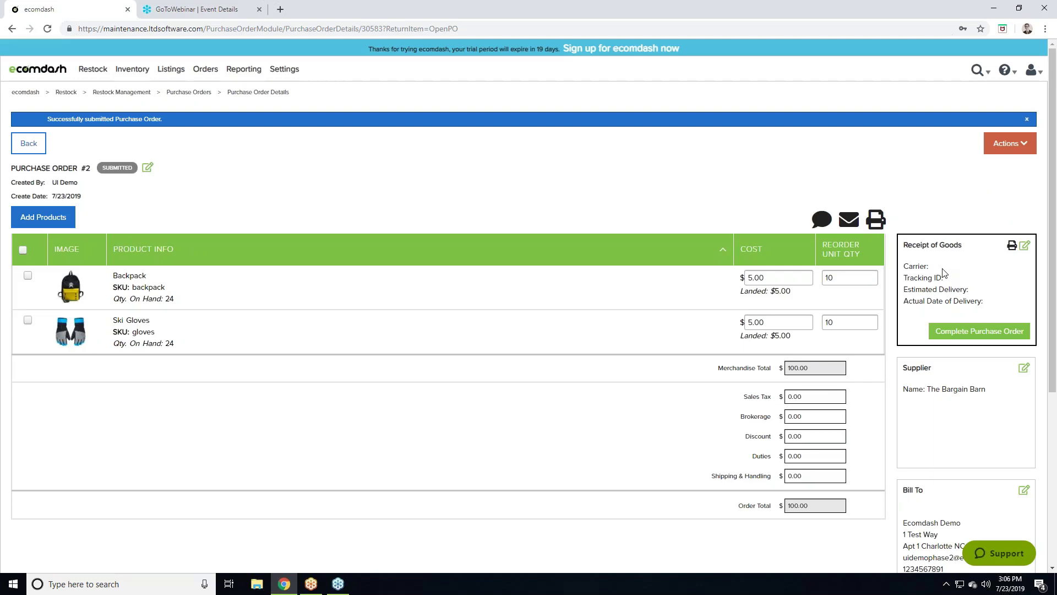
# Receive the entire purchase order, all 10 units of each product, into My Warehouse
pyautogui.click(1024, 247)
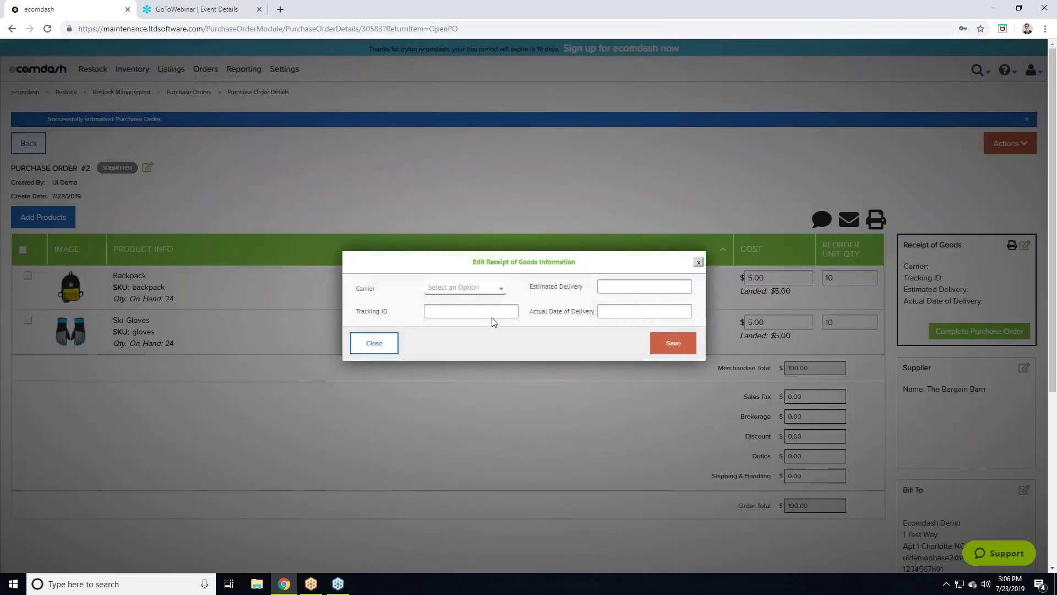
pyautogui.click(697, 263)
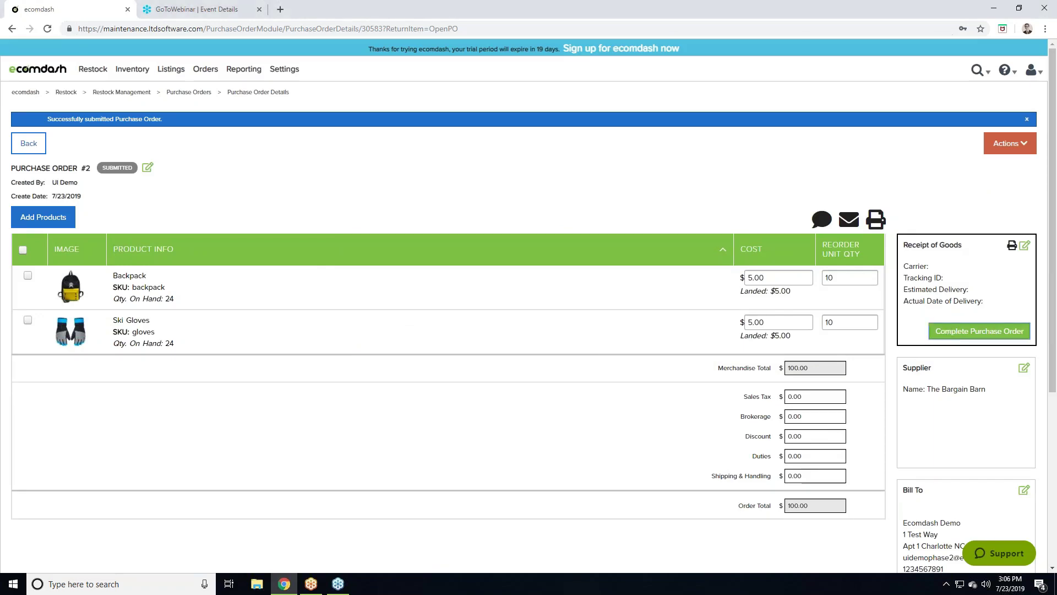
pyautogui.click(951, 332)
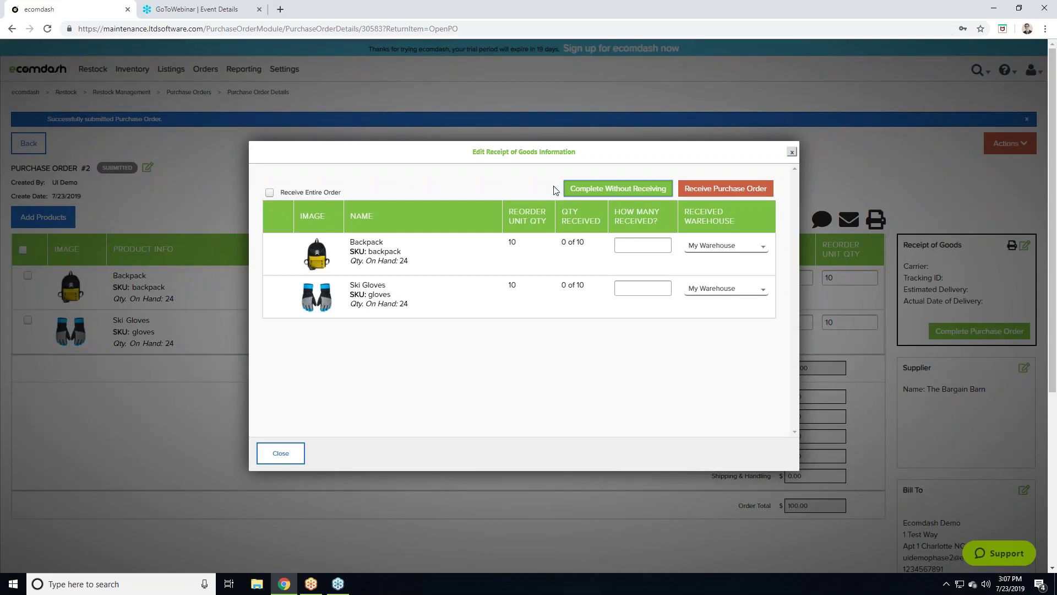
pyautogui.click(586, 188)
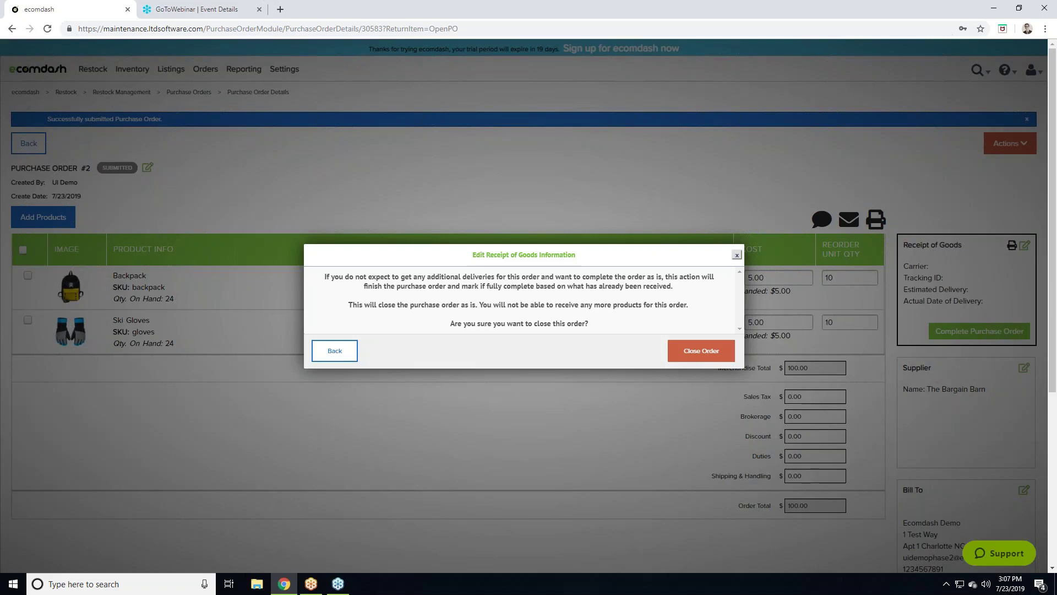
pyautogui.click(339, 352)
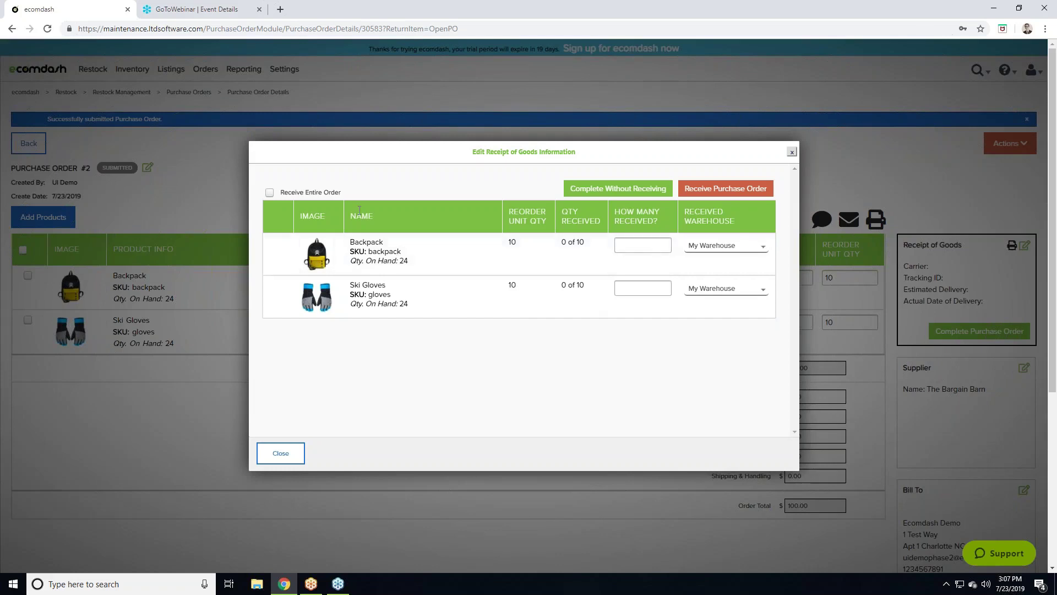
pyautogui.click(269, 192)
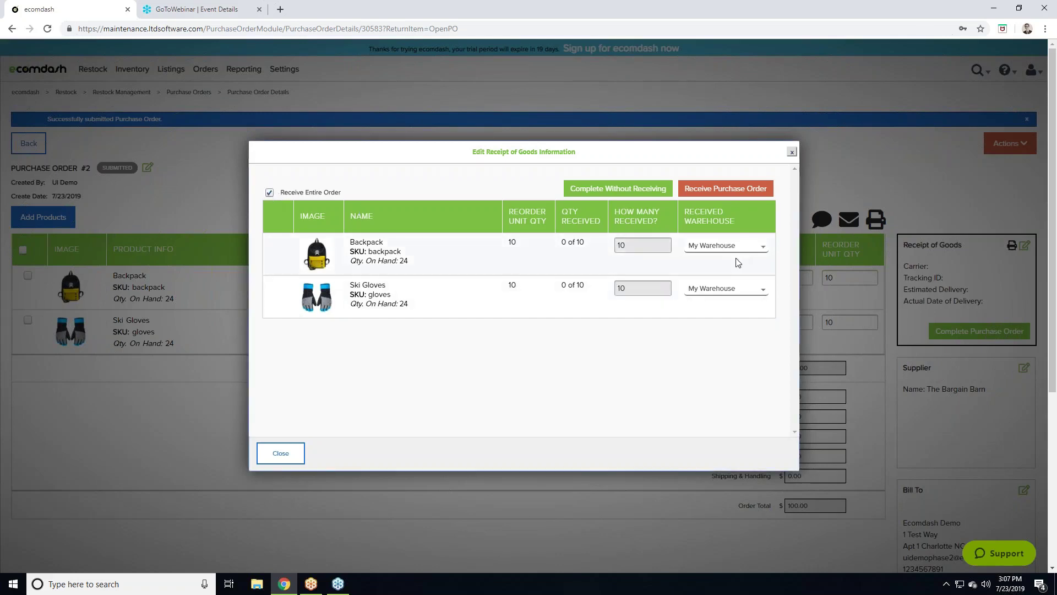
pyautogui.click(747, 189)
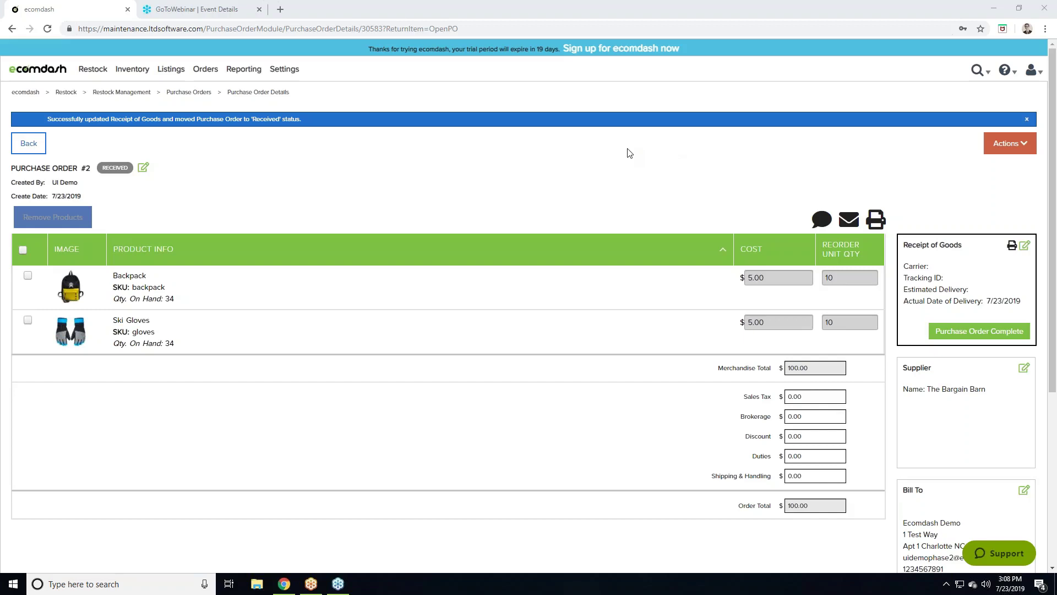
# Create a new work order with 7/23/2019 as both the order date and the required completion date
pyautogui.click(85, 60)
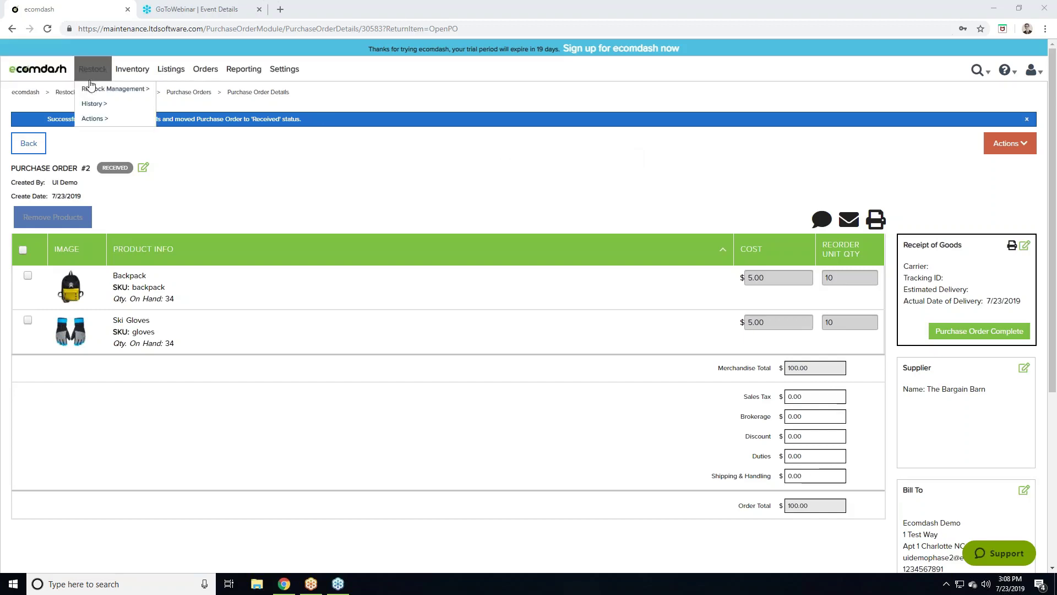
pyautogui.moveTo(158, 87)
pyautogui.click(180, 103)
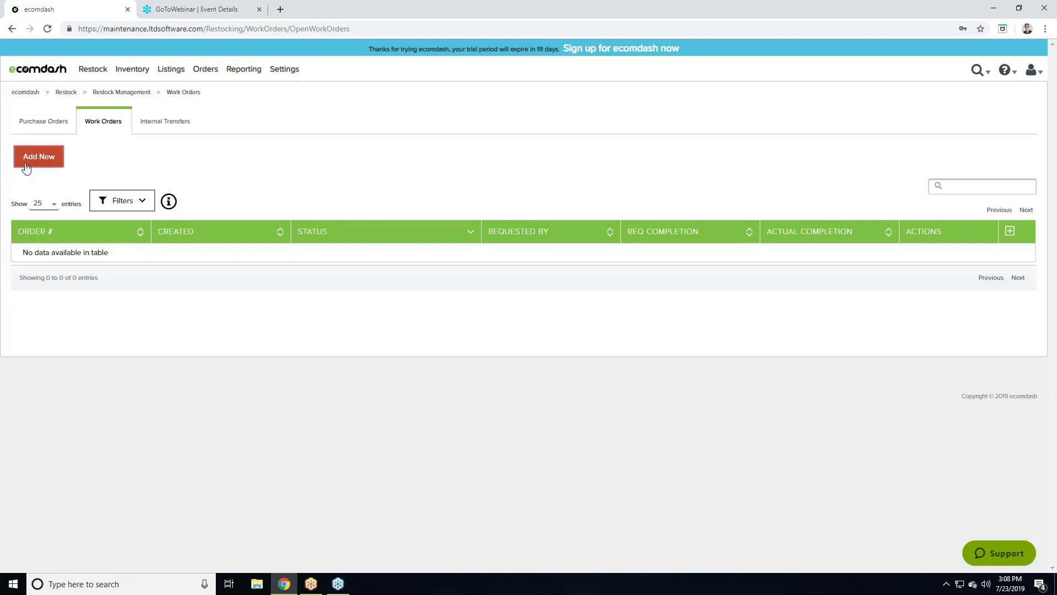
pyautogui.click(25, 165)
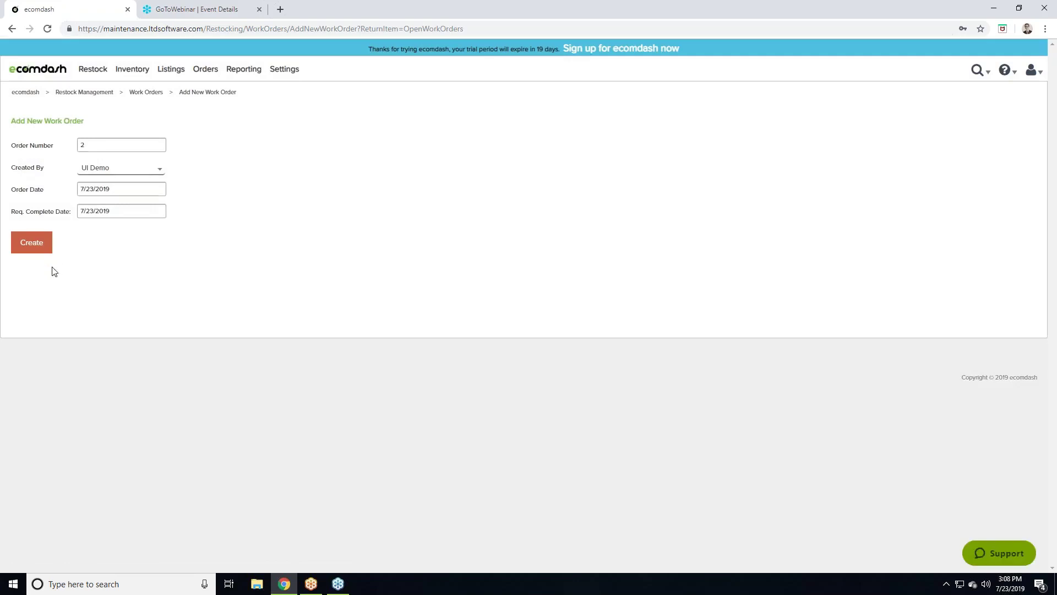
pyautogui.click(32, 243)
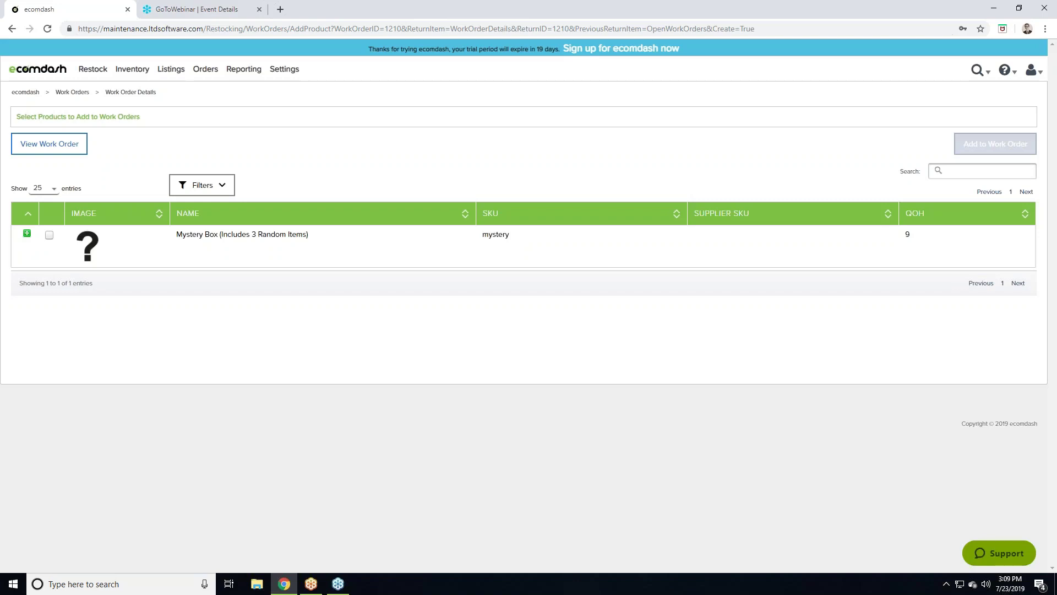
# Add the Mystery Box kit to the work order and set its reorder unit quantity to 10
pyautogui.click(26, 233)
pyautogui.click(66, 149)
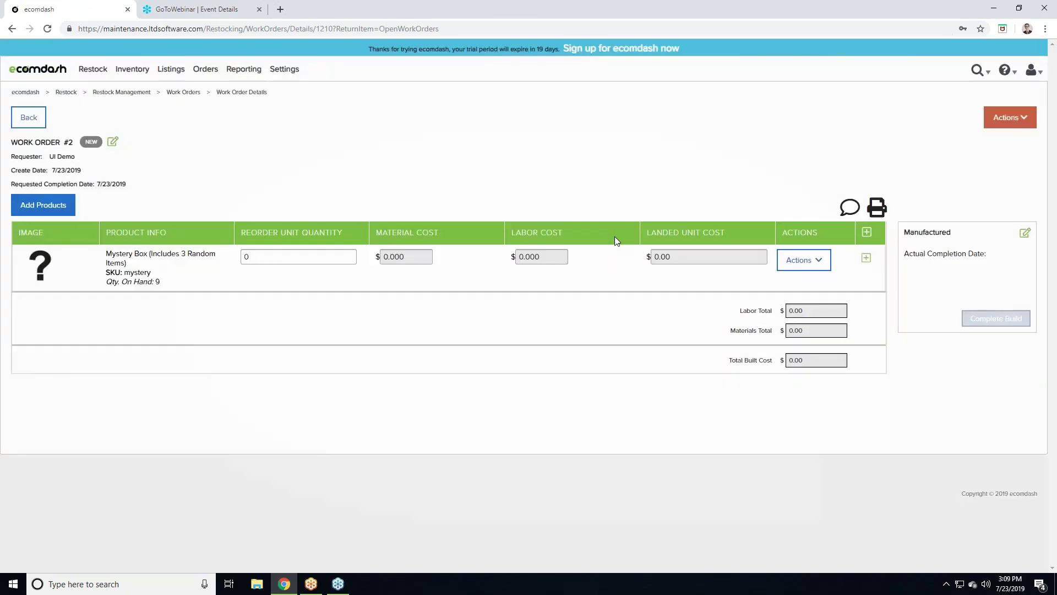
pyautogui.doubleClick(242, 255)
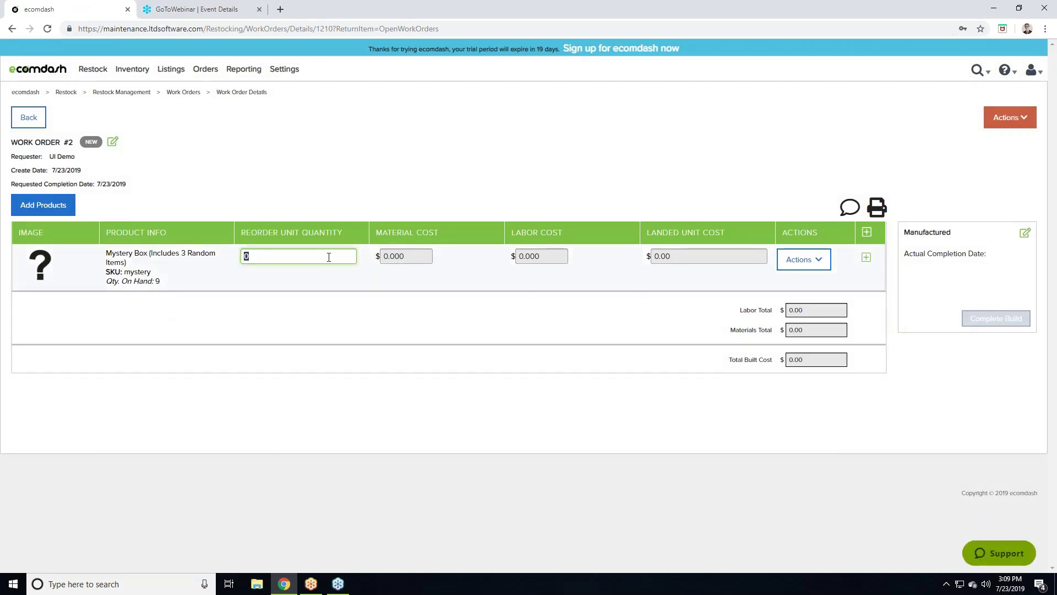
pyautogui.write('10')
pyautogui.click(510, 327)
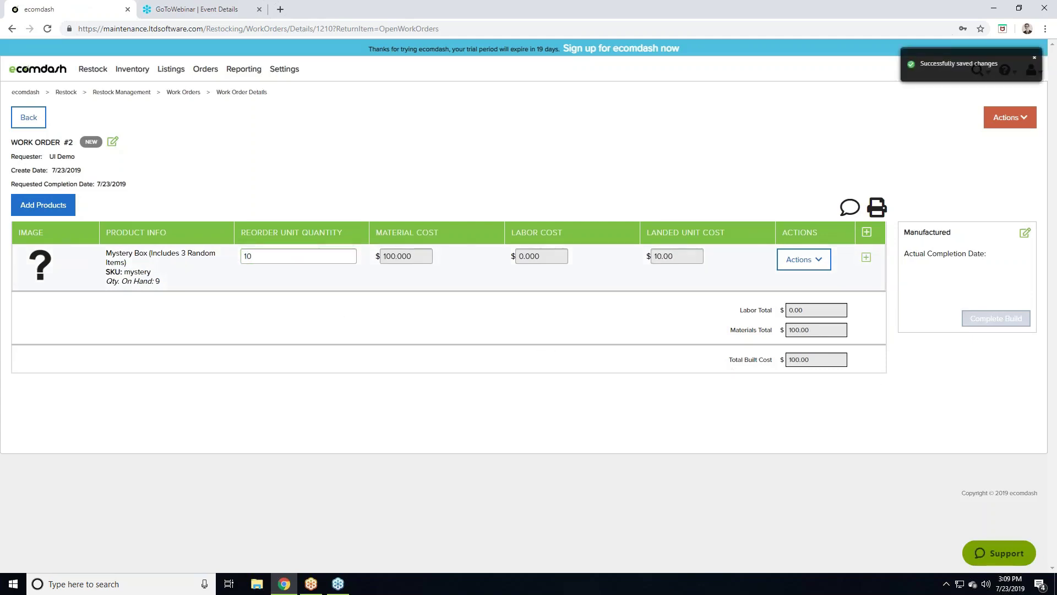
# Examine the Mystery Box's component products and the work order's actual completion date setting
pyautogui.click(866, 257)
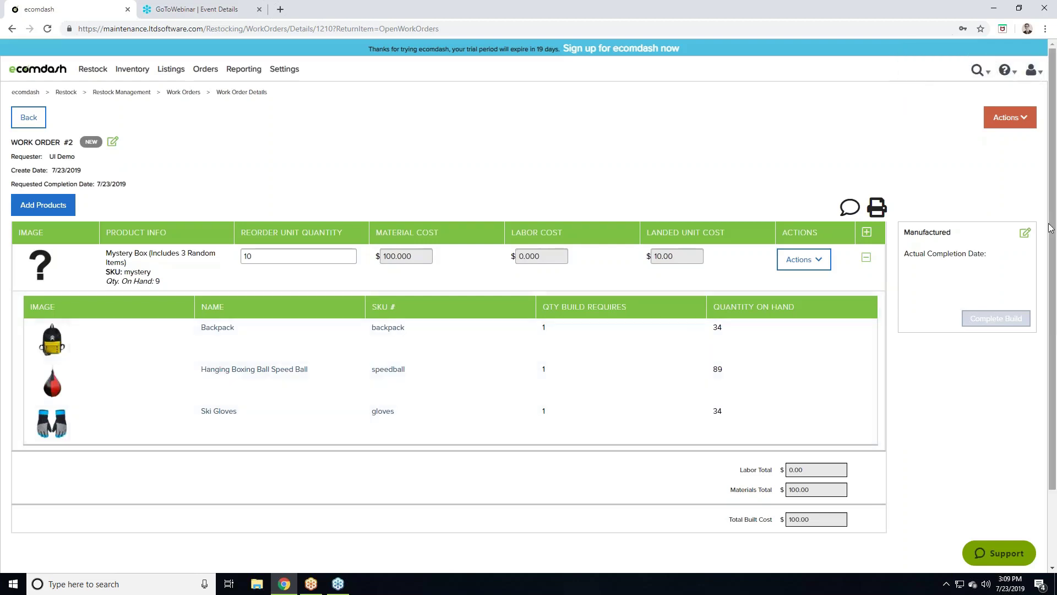
pyautogui.click(1025, 232)
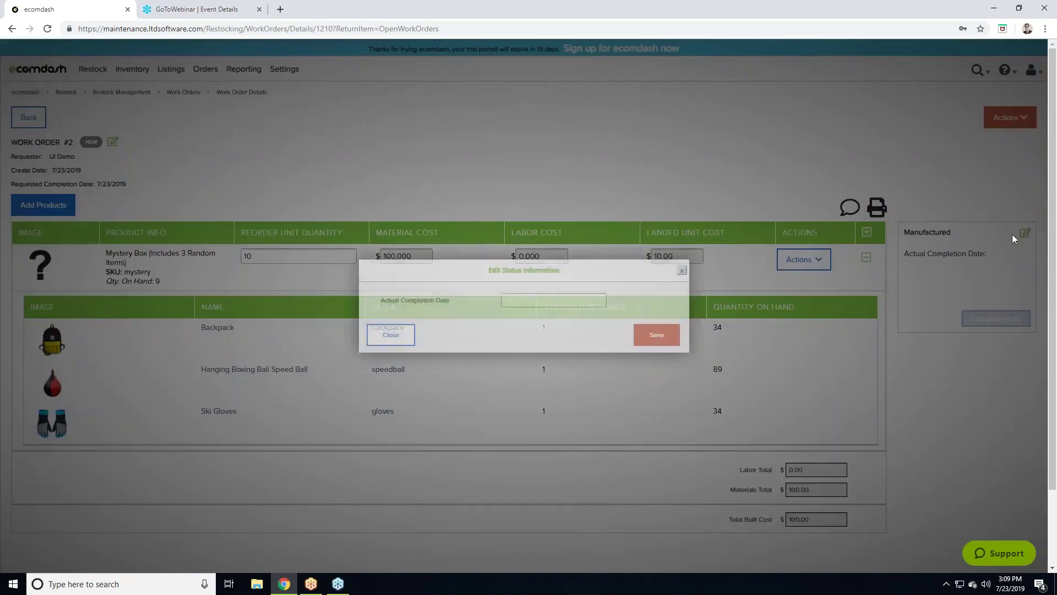
pyautogui.click(681, 270)
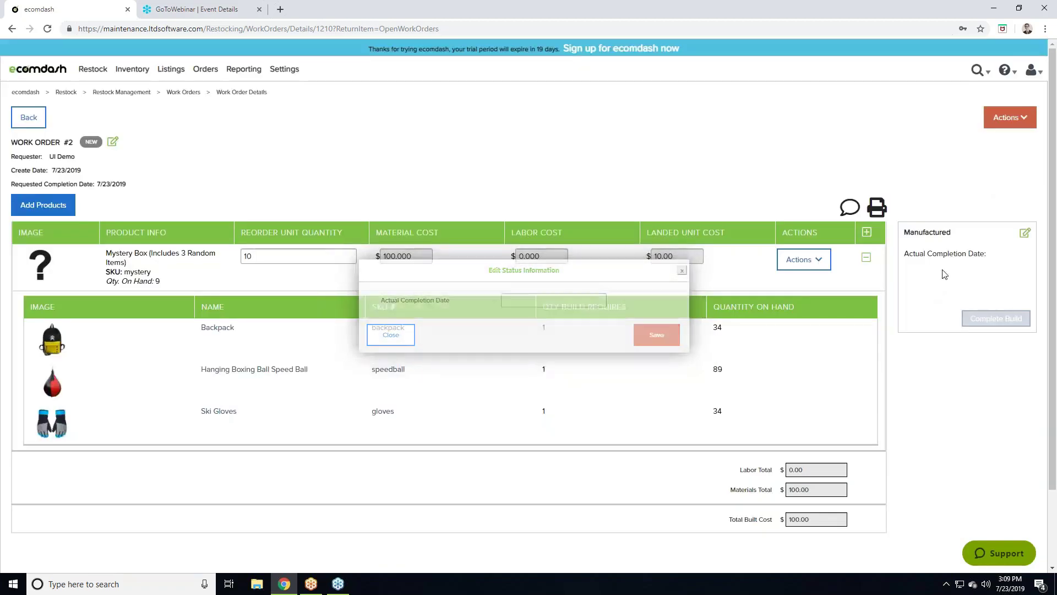
# Submit the work order and complete its build with all 10 Mystery Boxes marked as built in My Warehouse
pyautogui.click(1012, 118)
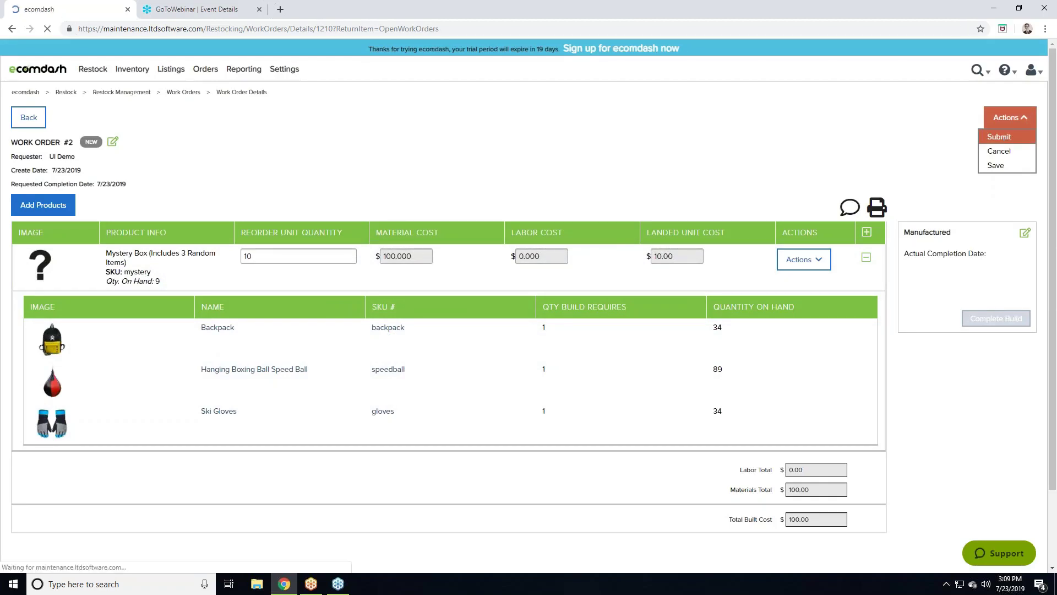
pyautogui.click(1005, 137)
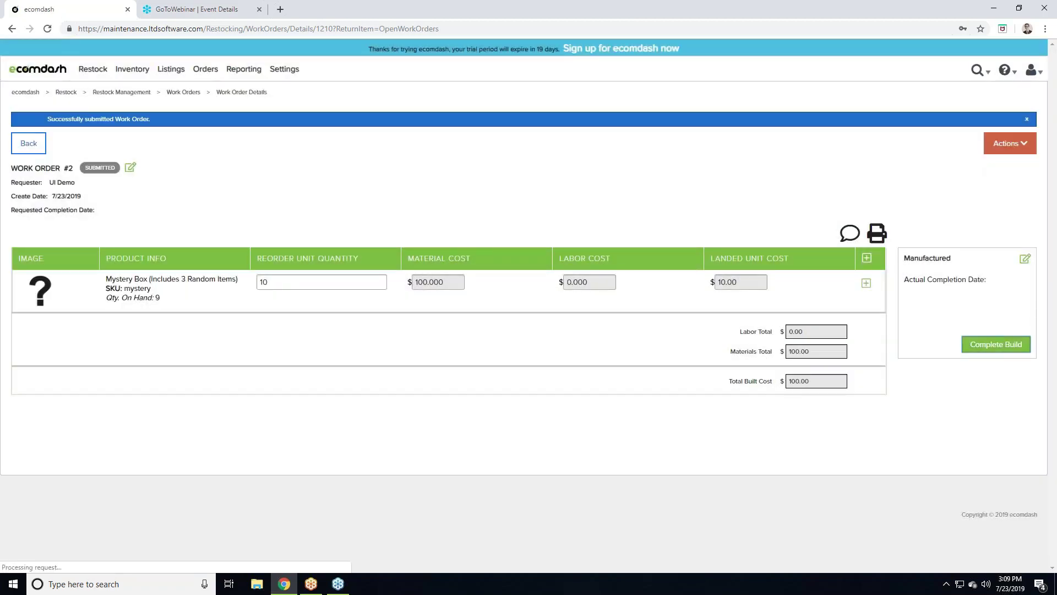
pyautogui.click(998, 346)
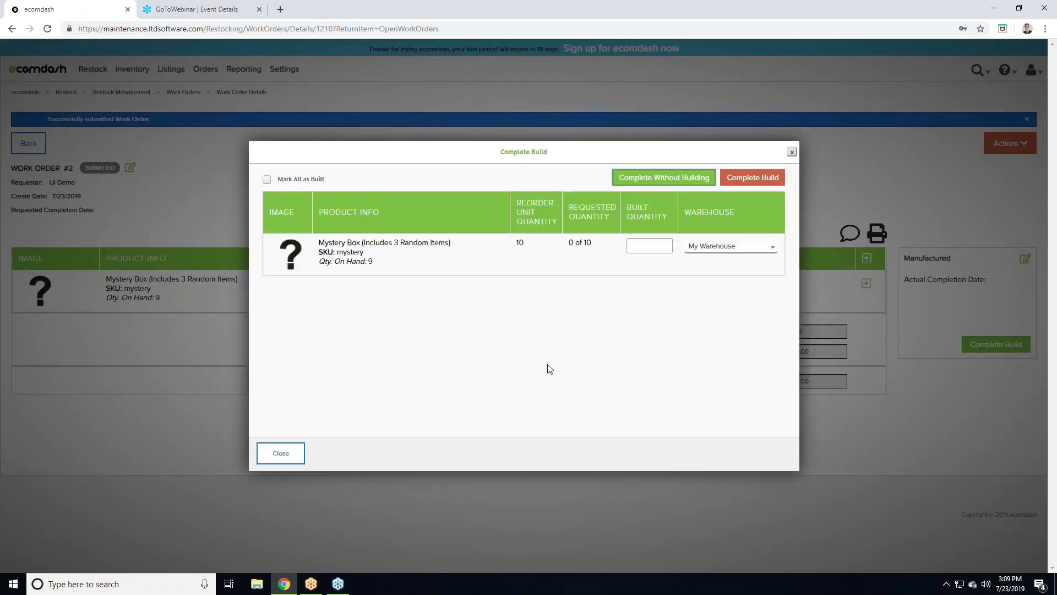
pyautogui.click(267, 179)
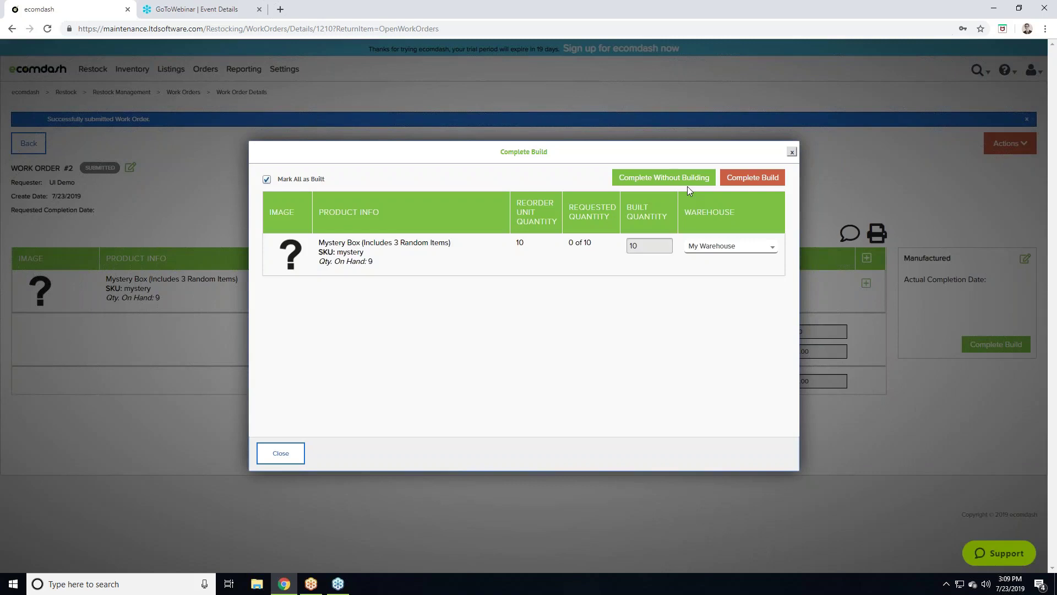
pyautogui.click(750, 179)
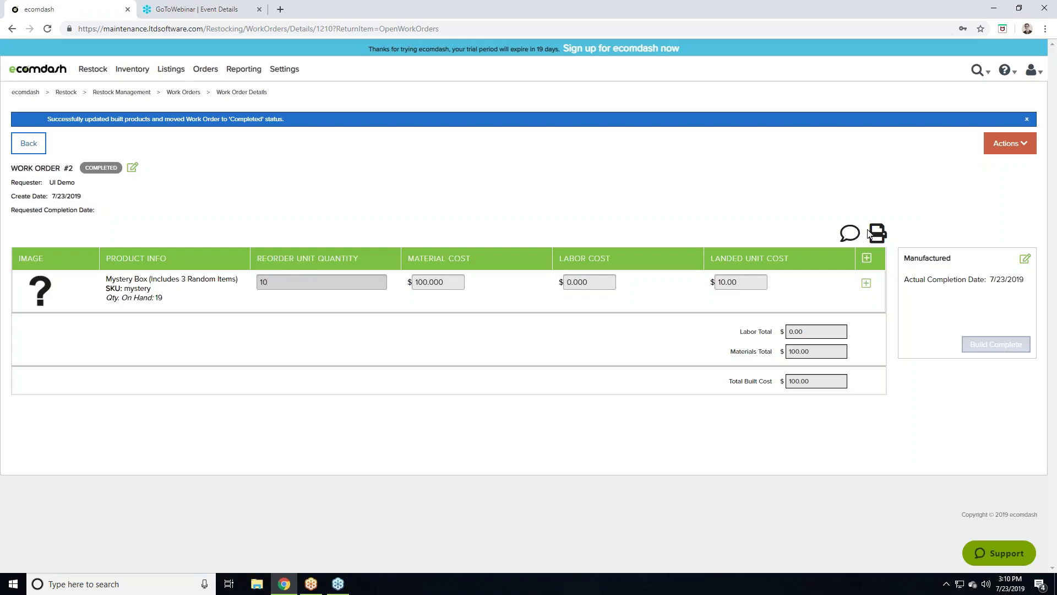
# Create a new internal transfer from My Warehouse to Dropship Warehouse, keeping 7/23/2019 as the create date
pyautogui.moveTo(93, 69)
pyautogui.moveTo(113, 88)
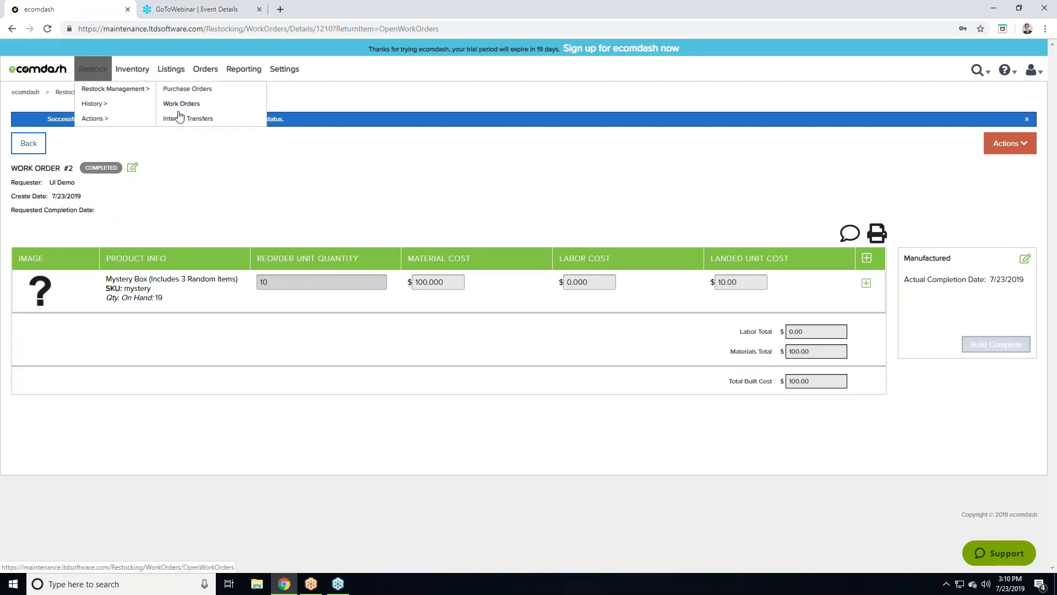
pyautogui.click(178, 119)
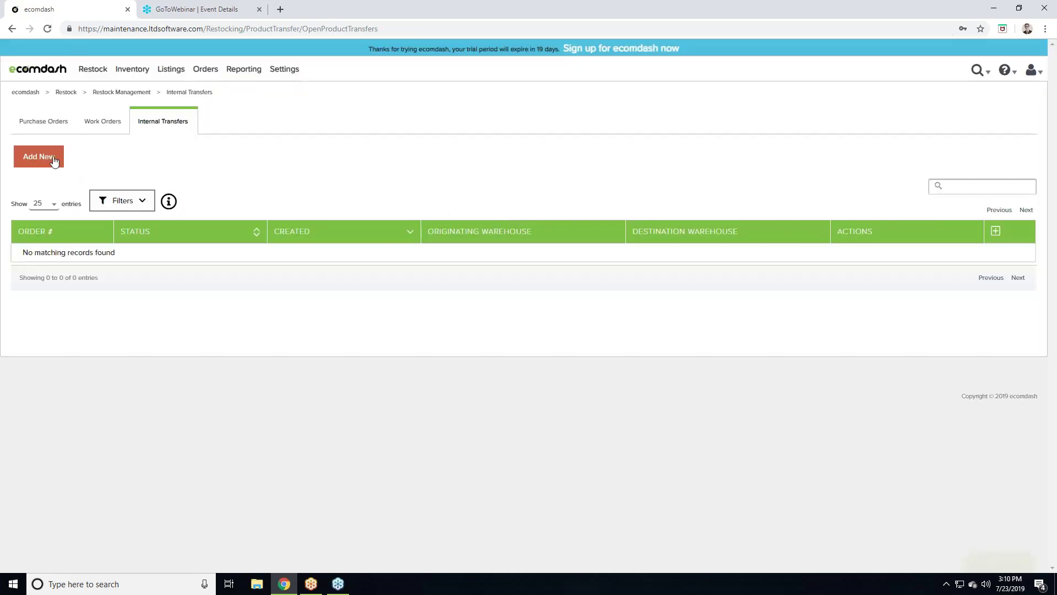
pyautogui.click(53, 157)
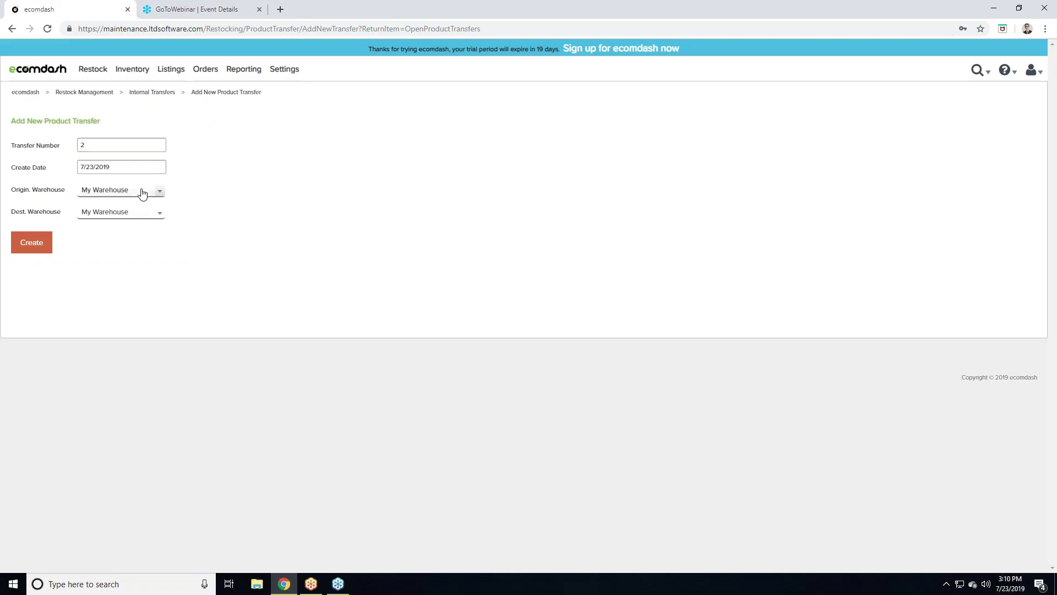
pyautogui.click(131, 213)
pyautogui.click(133, 243)
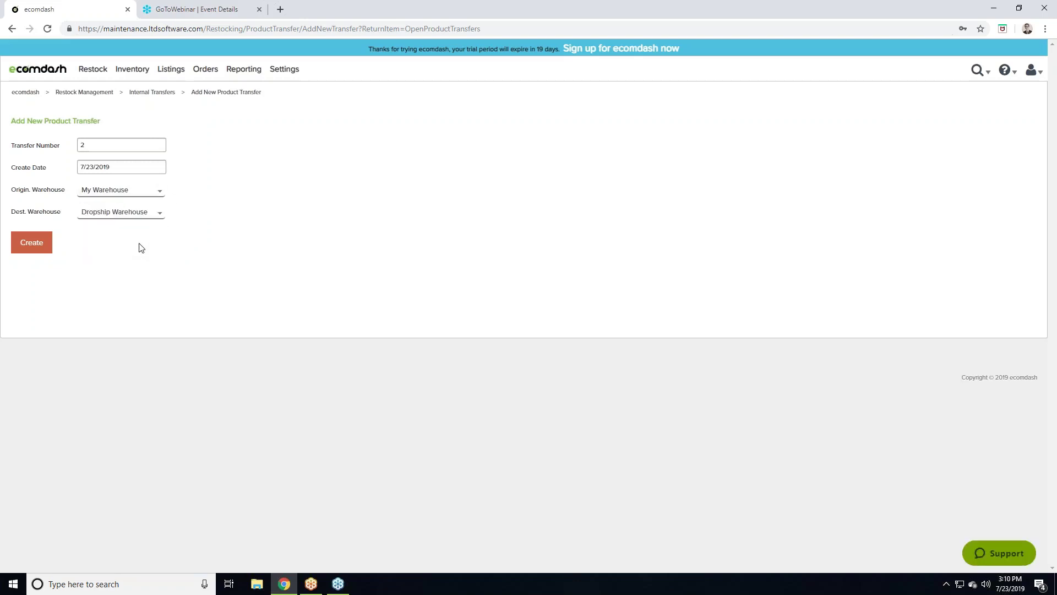
pyautogui.click(37, 246)
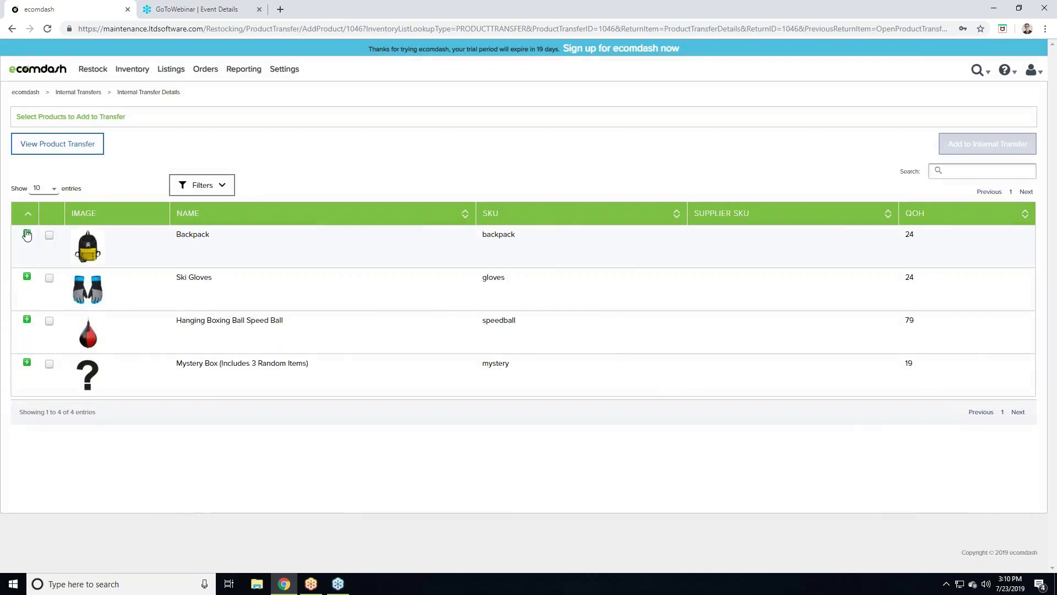
# Add the Backpack, Ski Gloves, Hanging Boxing Ball Speed Ball and Mystery Box to the transfer and view it
pyautogui.click(26, 234)
pyautogui.click(27, 276)
pyautogui.click(26, 319)
pyautogui.click(26, 362)
pyautogui.click(90, 145)
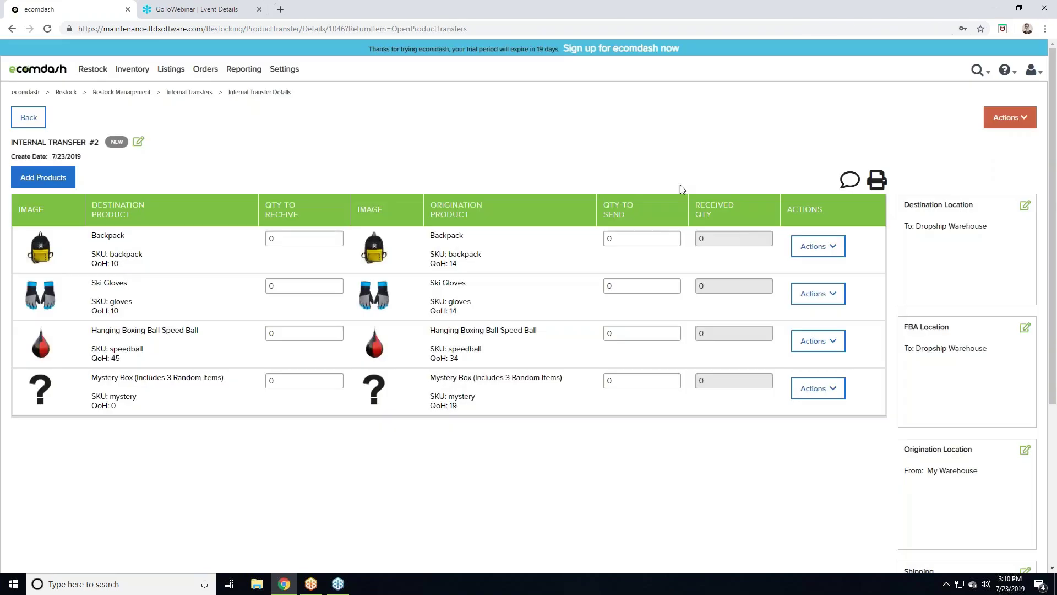
# Set the transfer quantities to 7 Backpacks, 7 Ski Gloves, 10 Hanging Boxing Ball Speed Balls and 9 Mystery Boxes
pyautogui.click(284, 241)
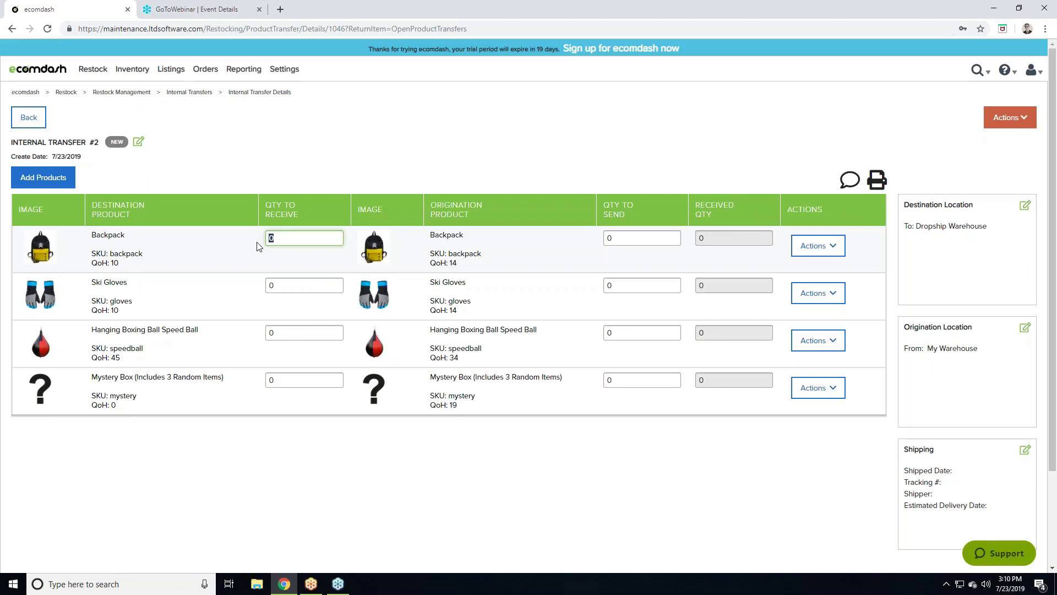
pyautogui.click(289, 286)
pyautogui.write('7')
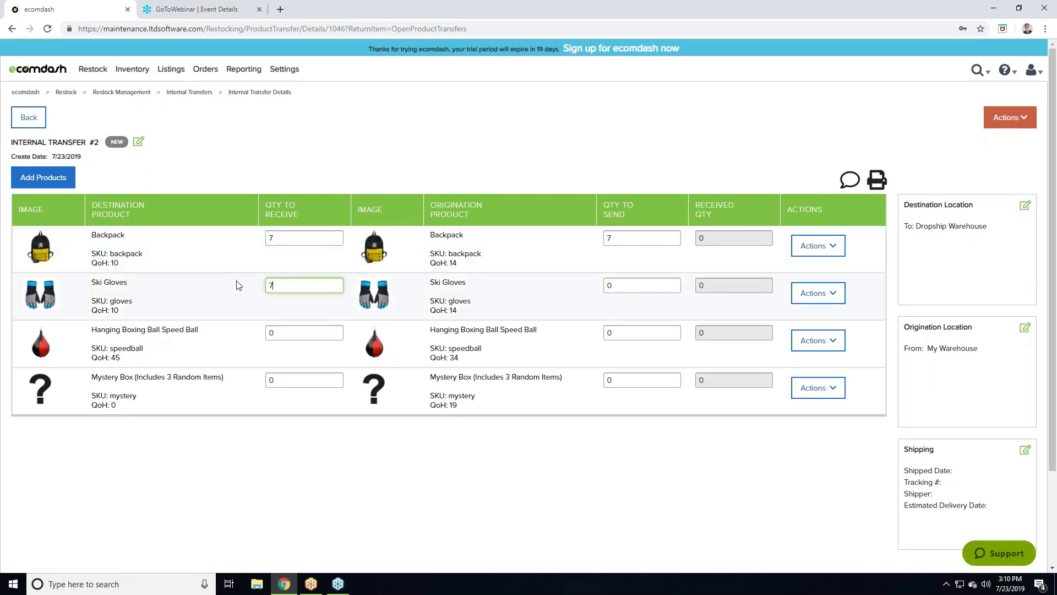
pyautogui.press('Tab')
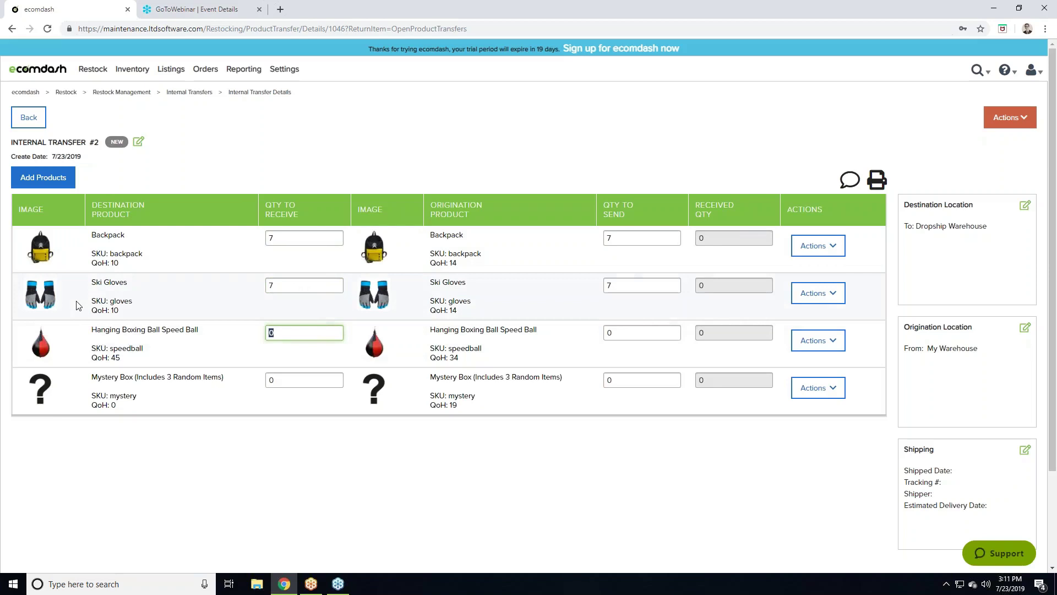
pyautogui.press('Tab')
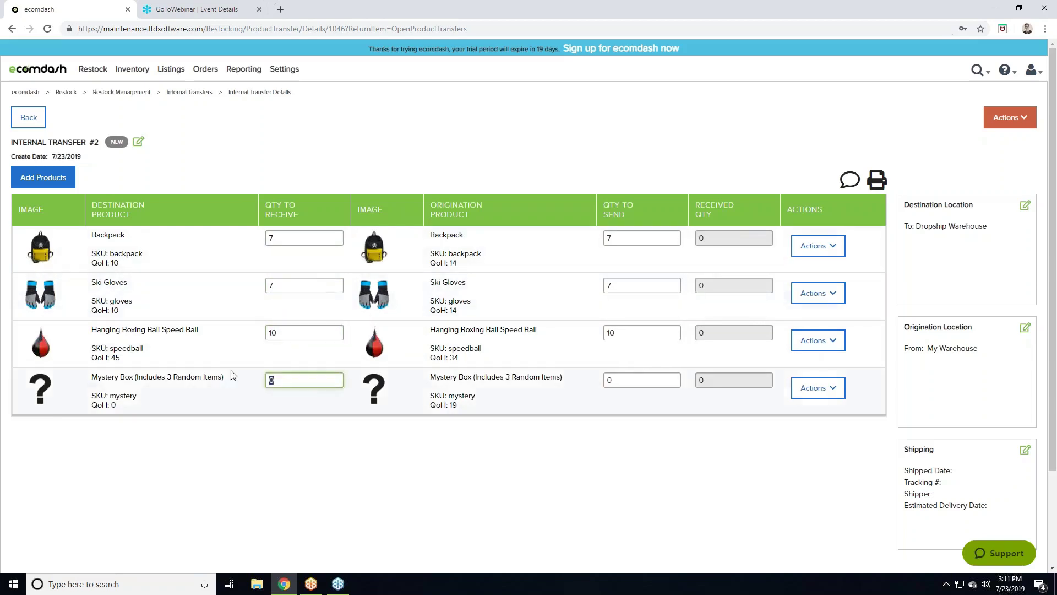
pyautogui.click(534, 467)
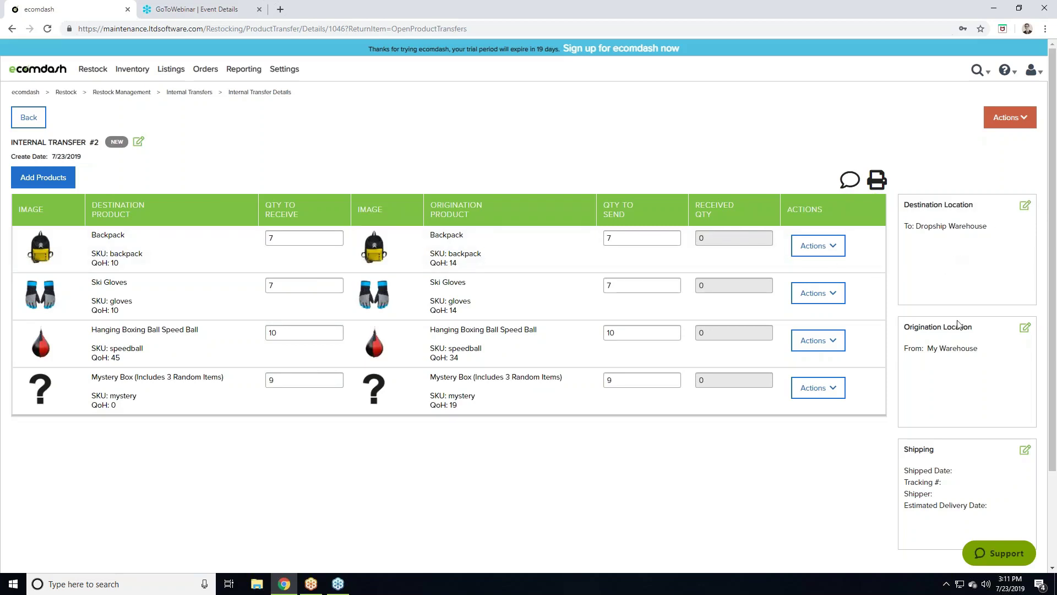
# Examine the shipping details that can be entered for the internal transfer and leave them blank
pyautogui.scroll(-3, 955, 401)
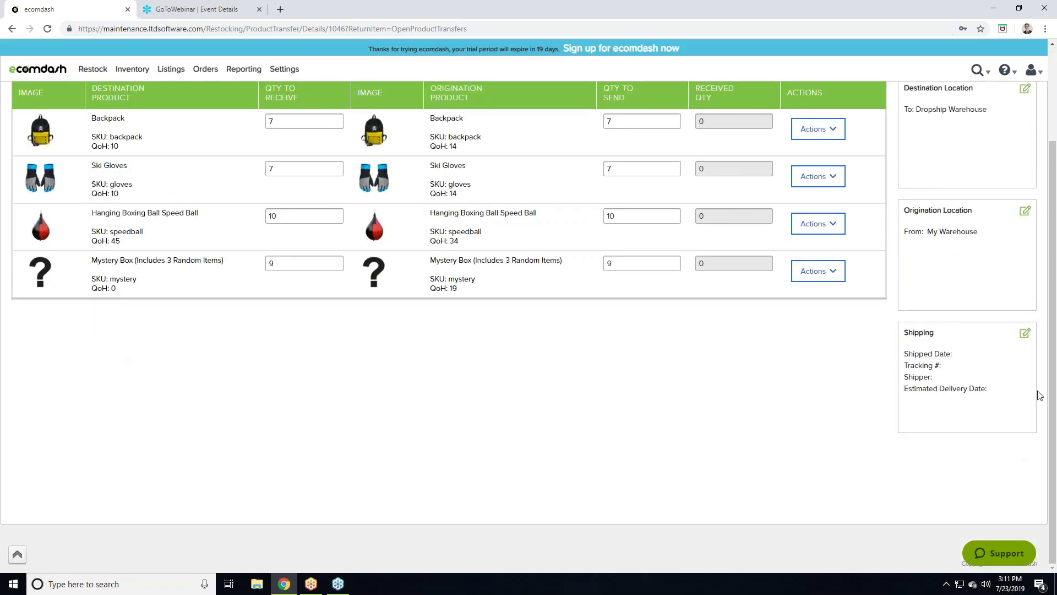
pyautogui.click(1025, 334)
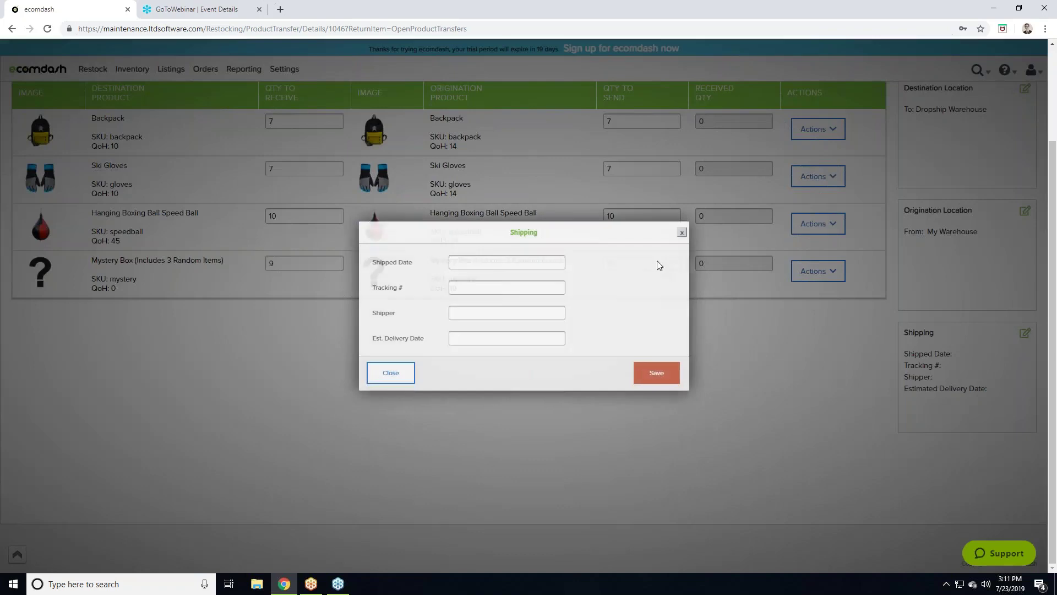
pyautogui.click(681, 233)
pyautogui.scroll(3, 716, 220)
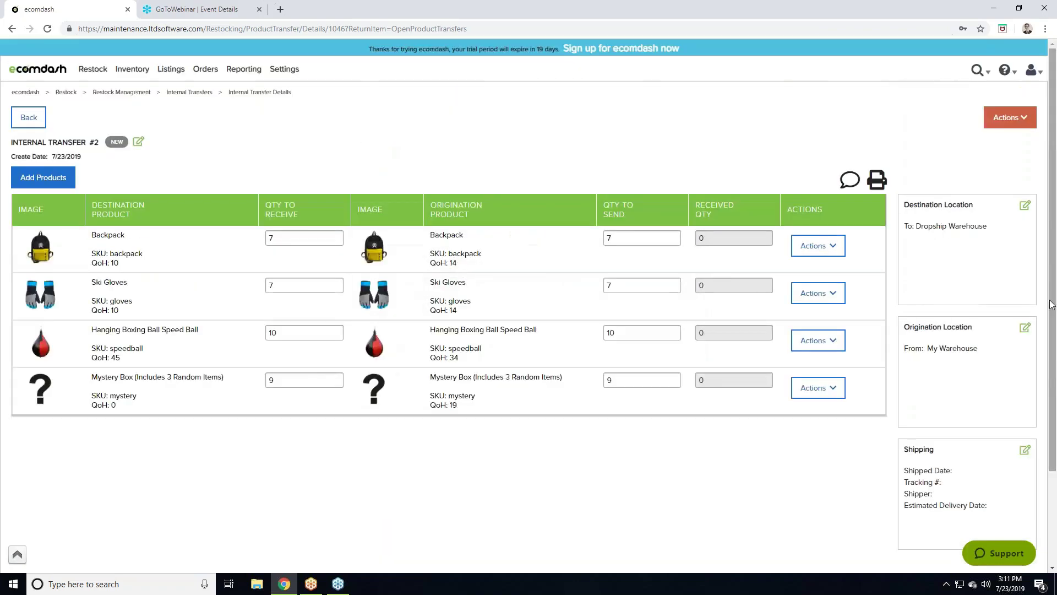
# Mark the internal transfer as in-transit and complete it with all products received in full
pyautogui.click(997, 124)
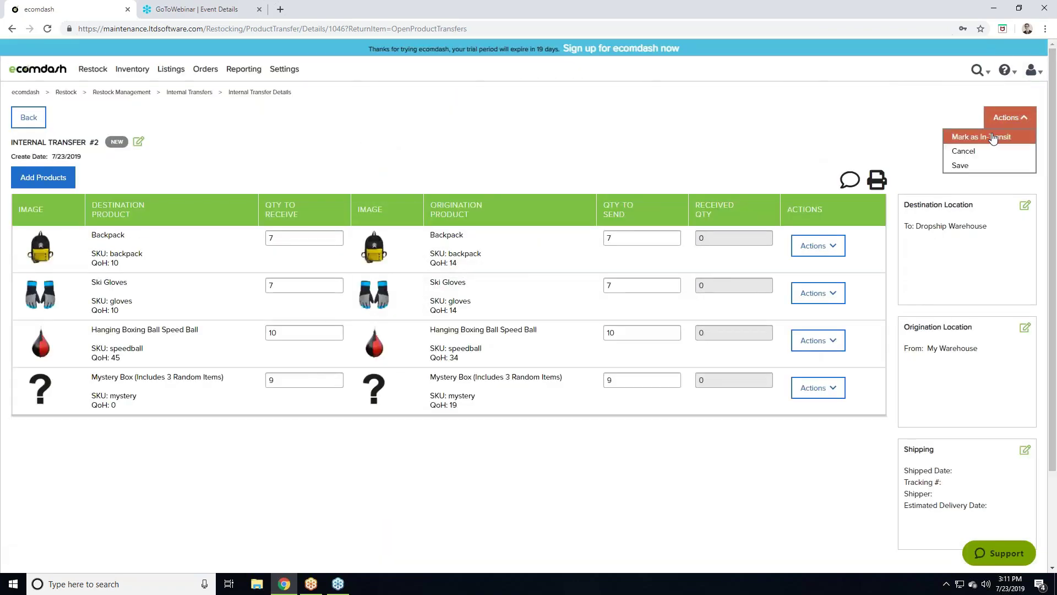
pyautogui.click(994, 136)
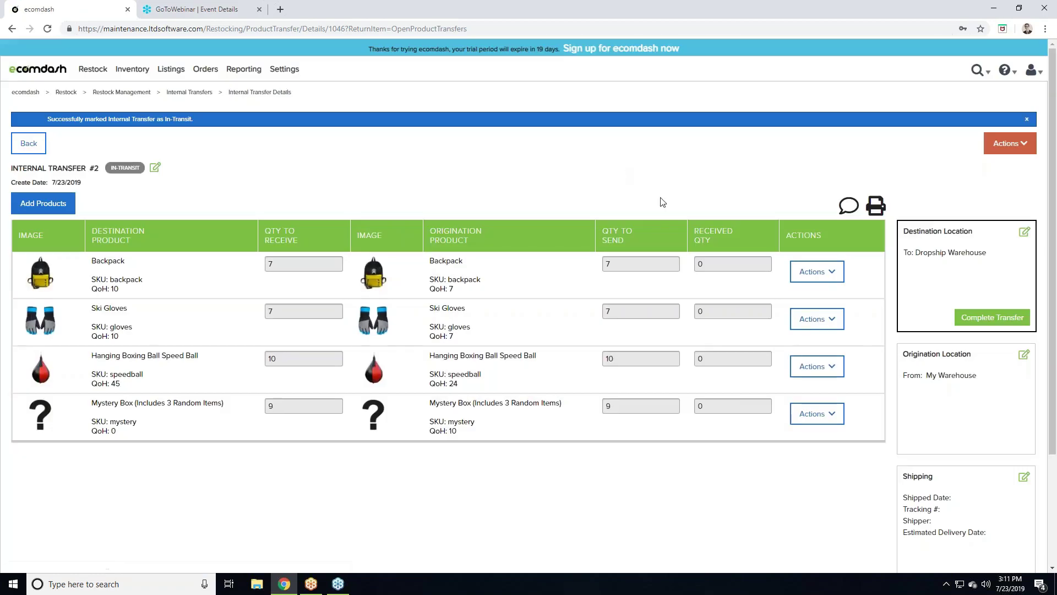
pyautogui.click(987, 319)
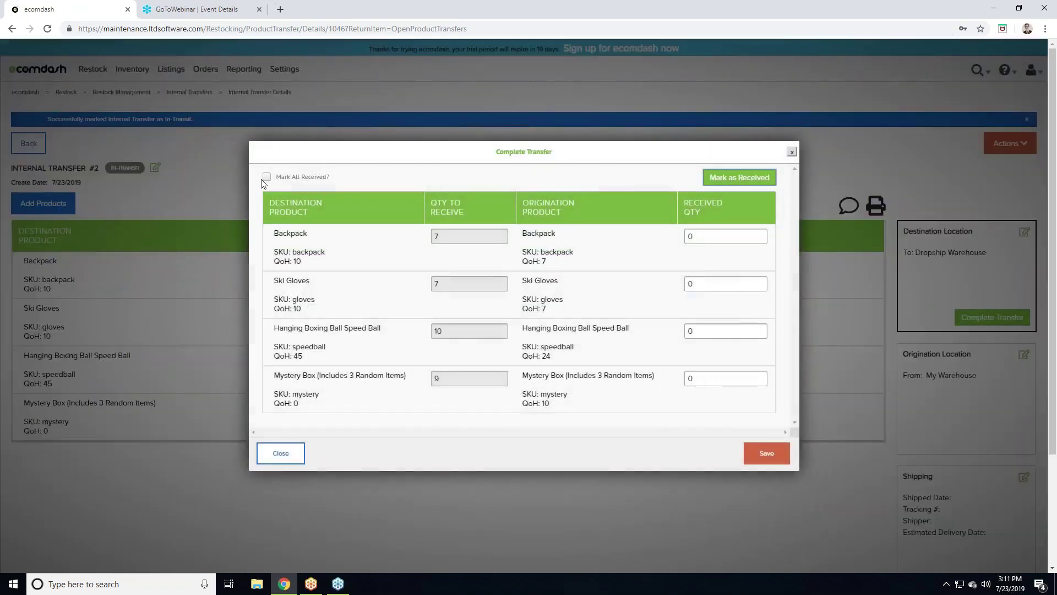
pyautogui.click(267, 177)
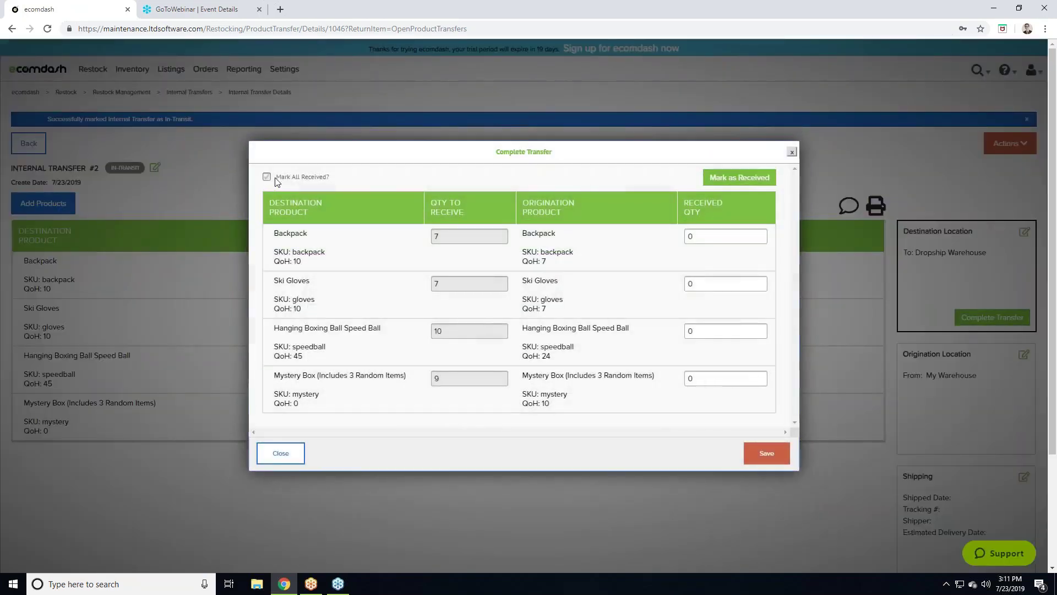
pyautogui.click(761, 180)
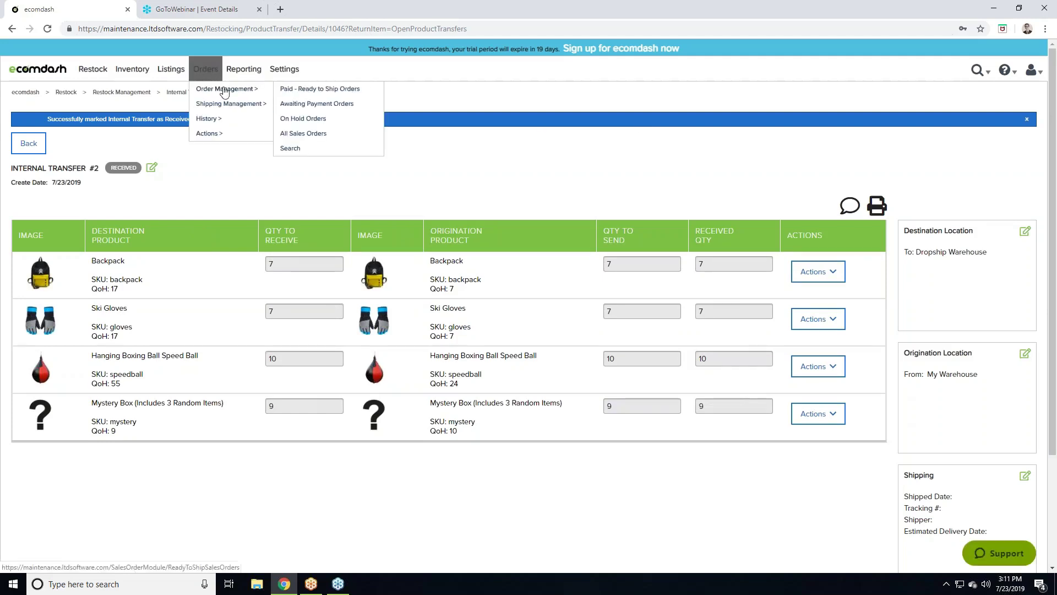
# Create a sales order for the Bonanza storefront with payment date 7/23/2019, Shipping as the delivery method and UI Demo as assignee
pyautogui.moveTo(283, 82)
pyautogui.moveTo(220, 89)
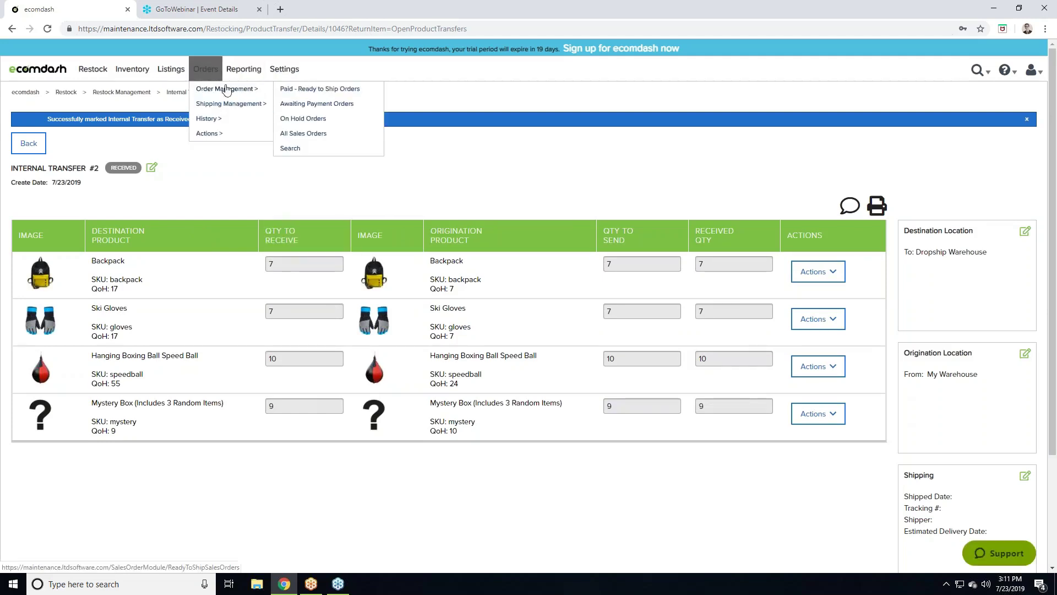
pyautogui.click(290, 94)
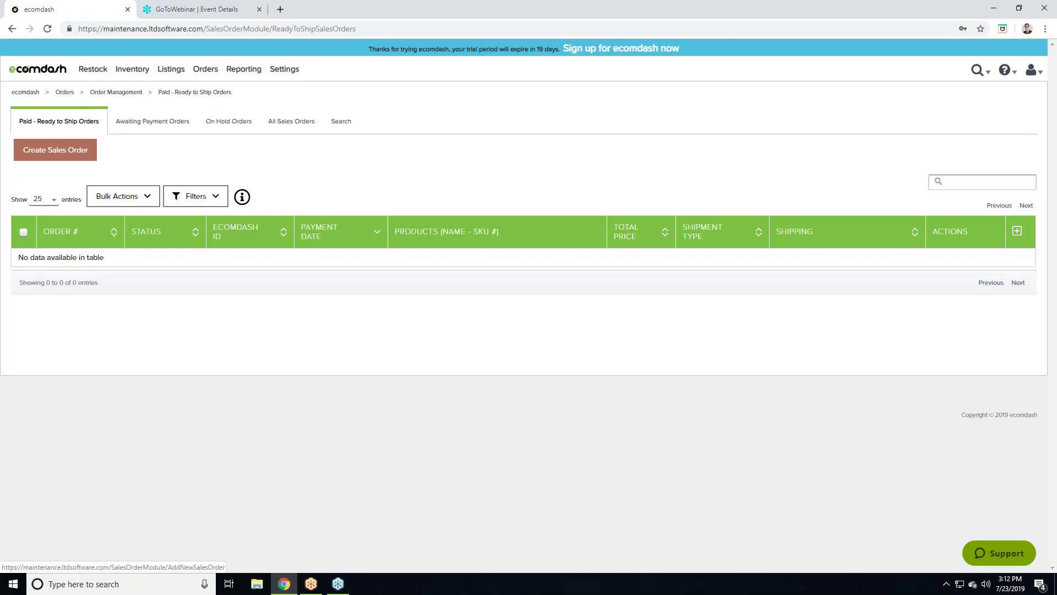
pyautogui.click(56, 149)
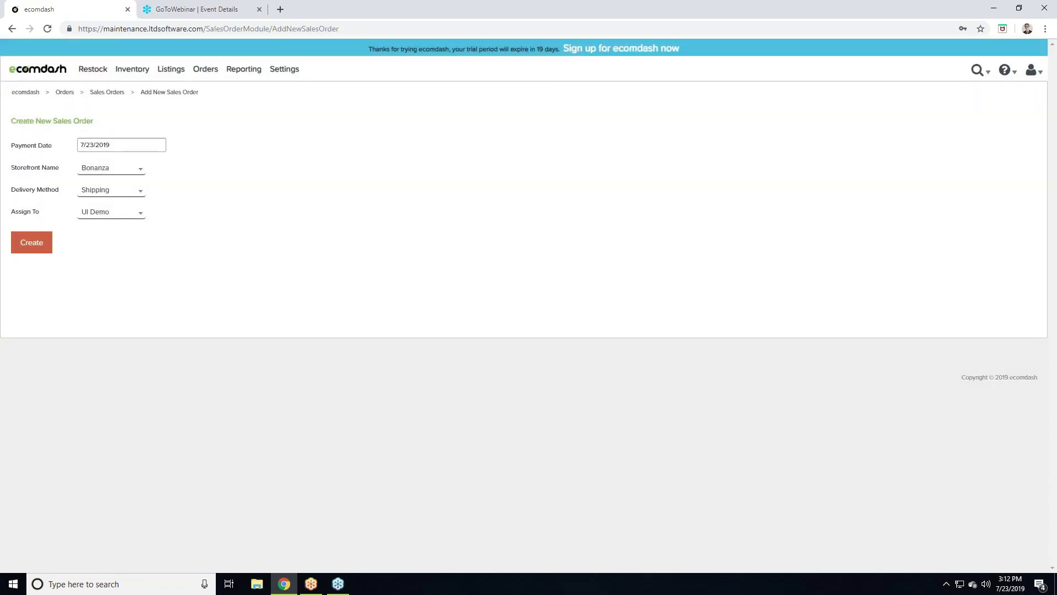
pyautogui.click(108, 191)
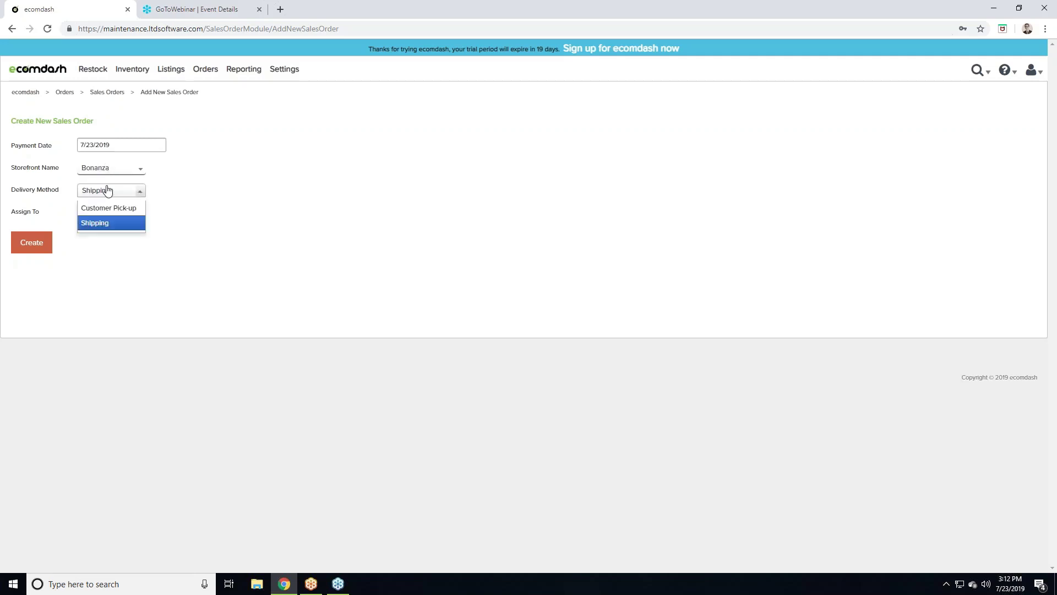
pyautogui.click(117, 223)
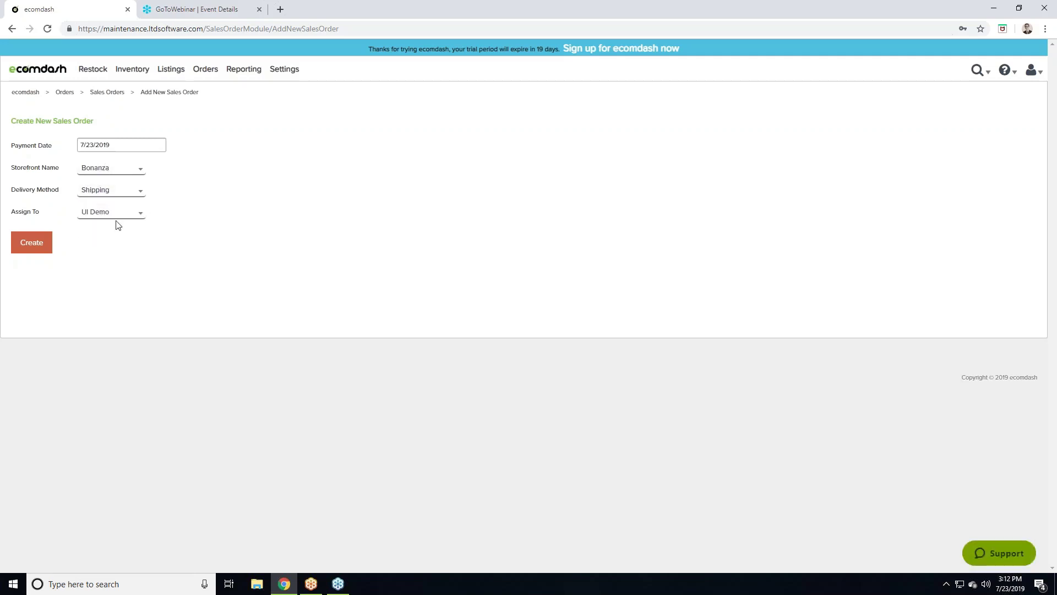
pyautogui.click(43, 244)
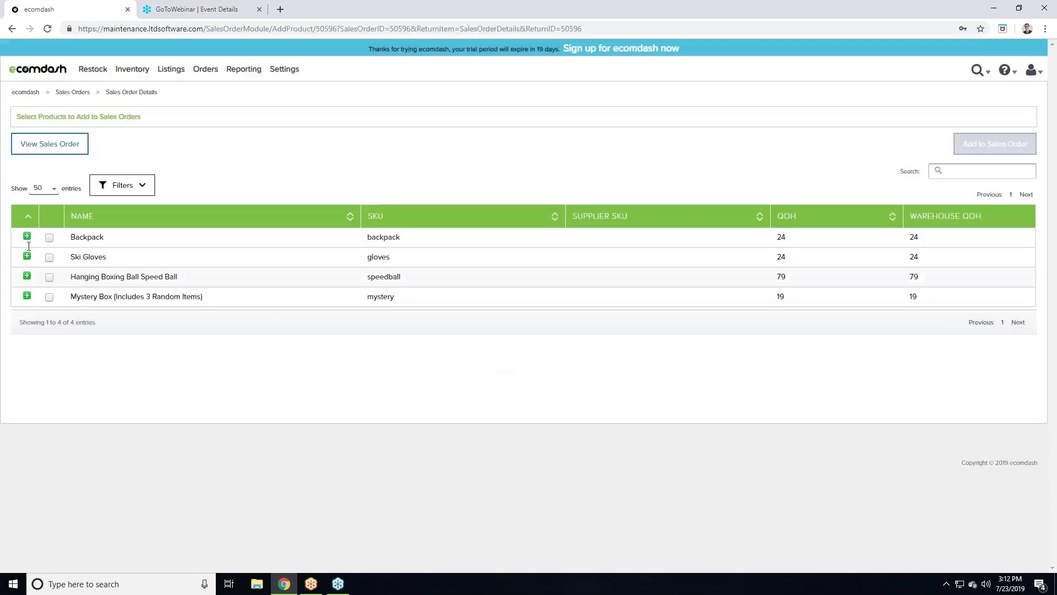
# Add the Backpack, Ski Gloves, Hanging Boxing Ball Speed Ball and Mystery Box to the sales order and view it
pyautogui.click(27, 237)
pyautogui.click(27, 257)
pyautogui.click(26, 276)
pyautogui.click(27, 296)
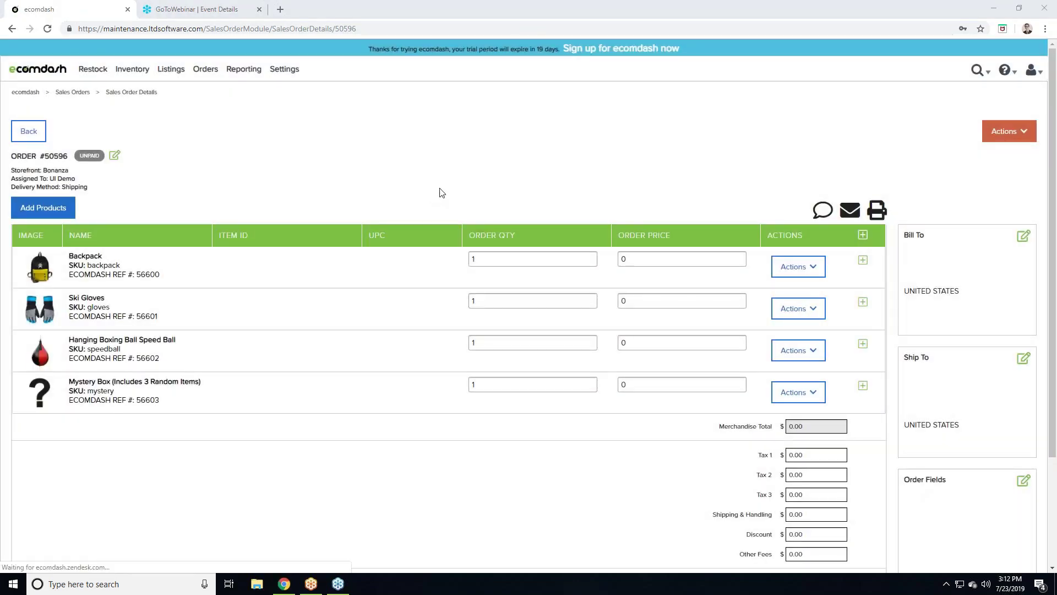
# Set the order price of all four products in the sales order to 10
pyautogui.click(647, 260)
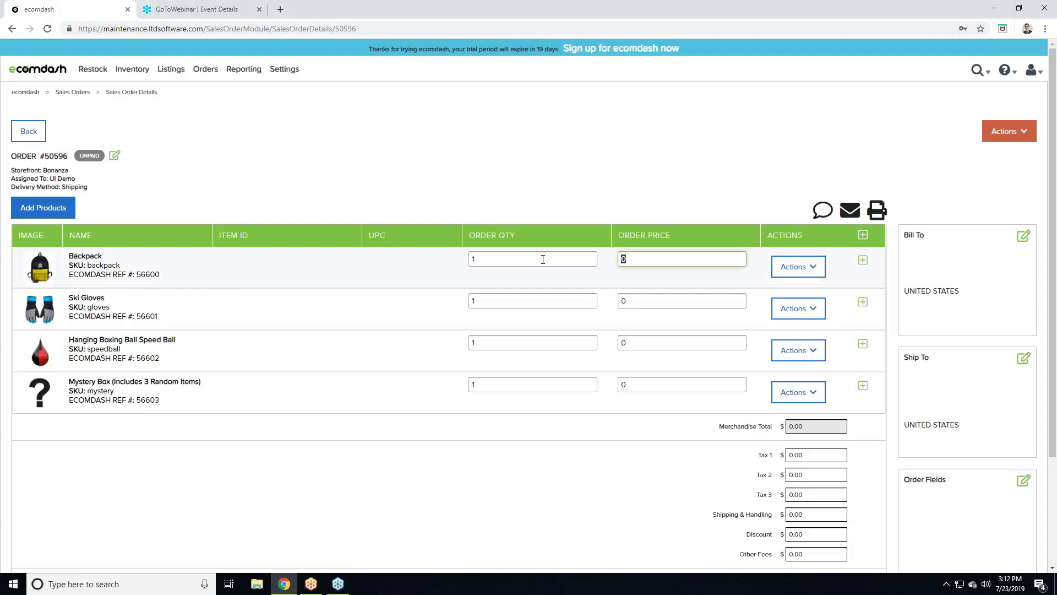
pyautogui.click(652, 302)
pyautogui.write('10')
pyautogui.click(638, 344)
pyautogui.write('10')
pyautogui.click(646, 387)
pyautogui.write('10')
pyautogui.click(594, 462)
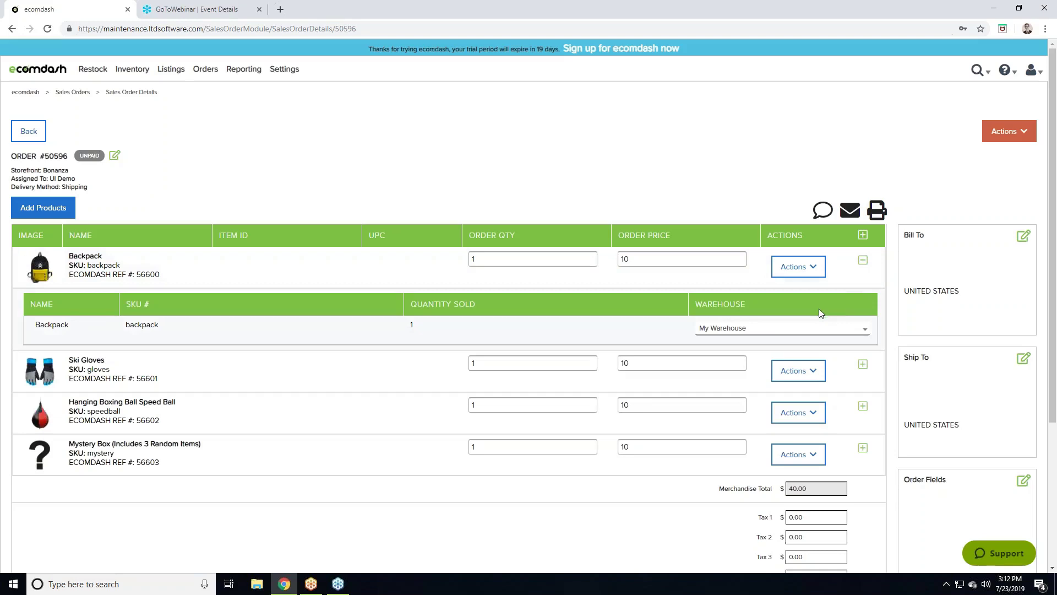
# Examine the Backpack's warehouse assignment, the order totals section and the order fields, leaving them as they are
pyautogui.click(863, 267)
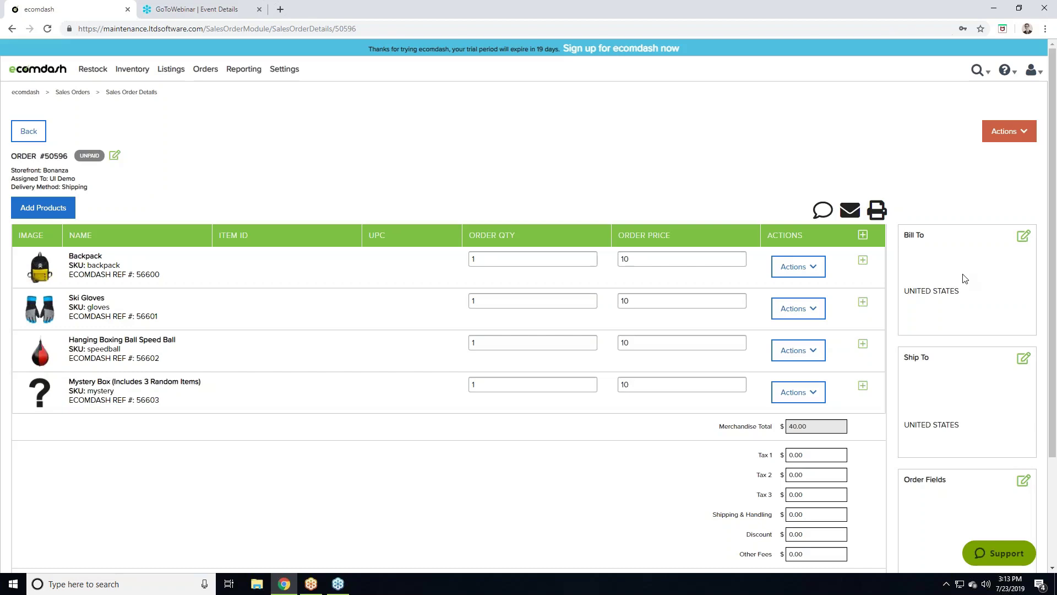
pyautogui.scroll(-3, 965, 279)
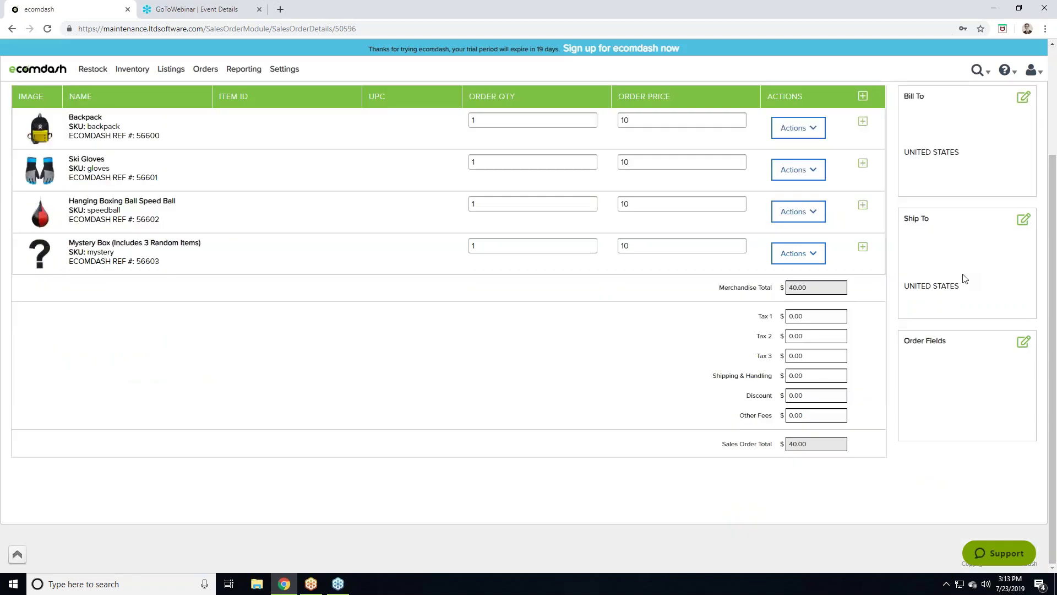
pyautogui.click(1022, 345)
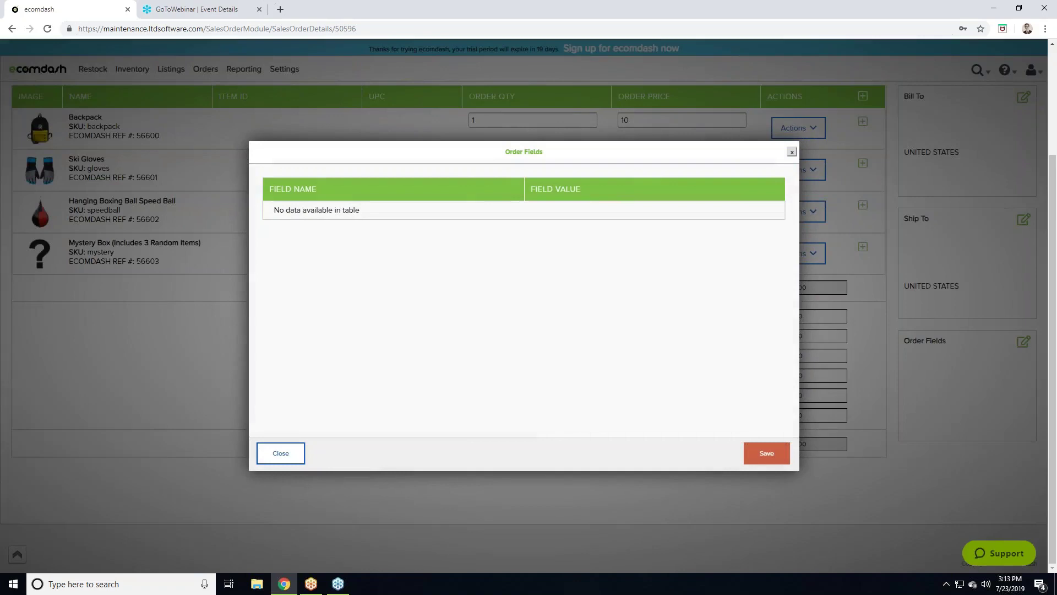
pyautogui.click(791, 152)
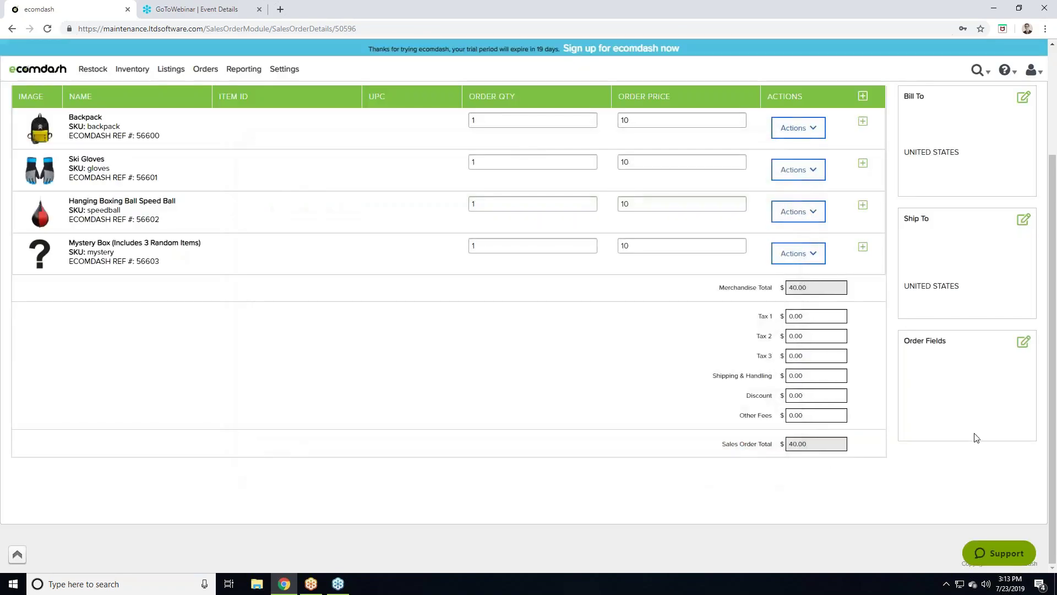
pyautogui.scroll(2, 974, 437)
pyautogui.scroll(1, 976, 438)
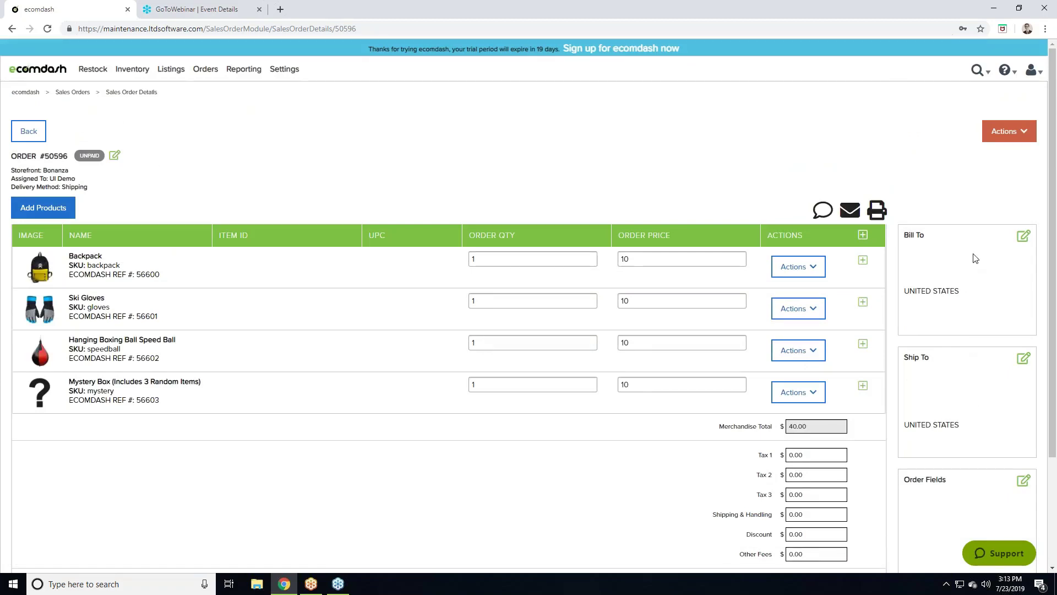
# Enter the customer's two street address lines and city in the sales order's billing details
pyautogui.click(1024, 236)
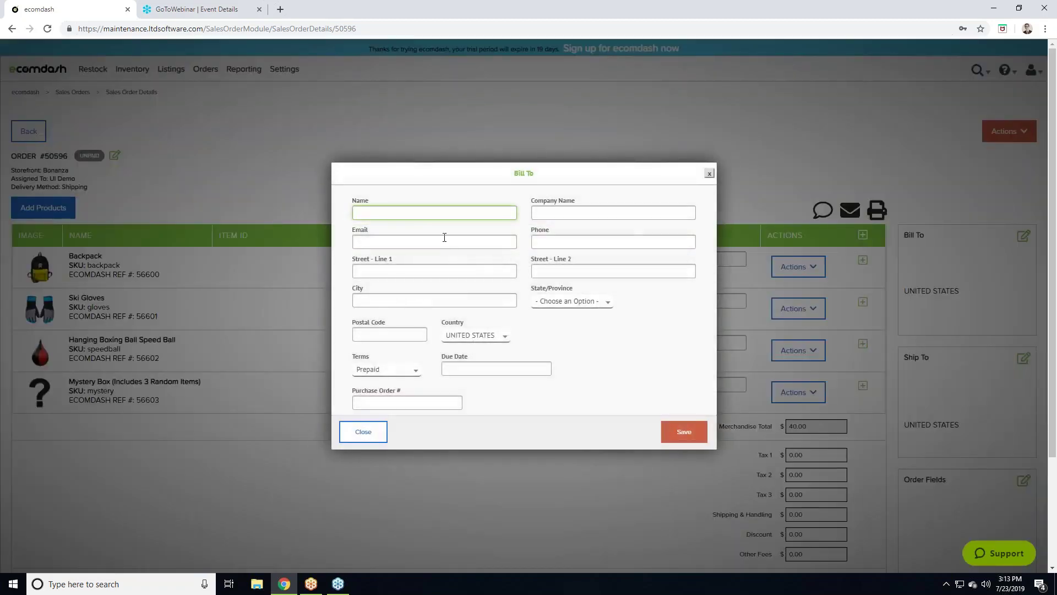
pyautogui.click(422, 269)
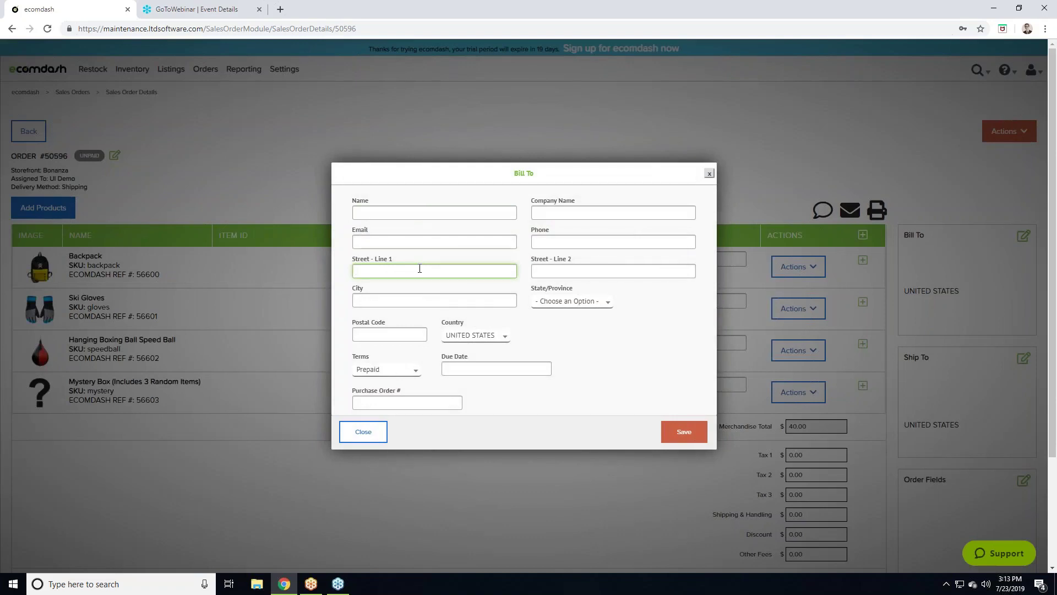
pyautogui.write('1 Test Way')
pyautogui.press('Tab')
pyautogui.write('Apt 1')
pyautogui.press('Tab')
pyautogui.write('Charlotte')
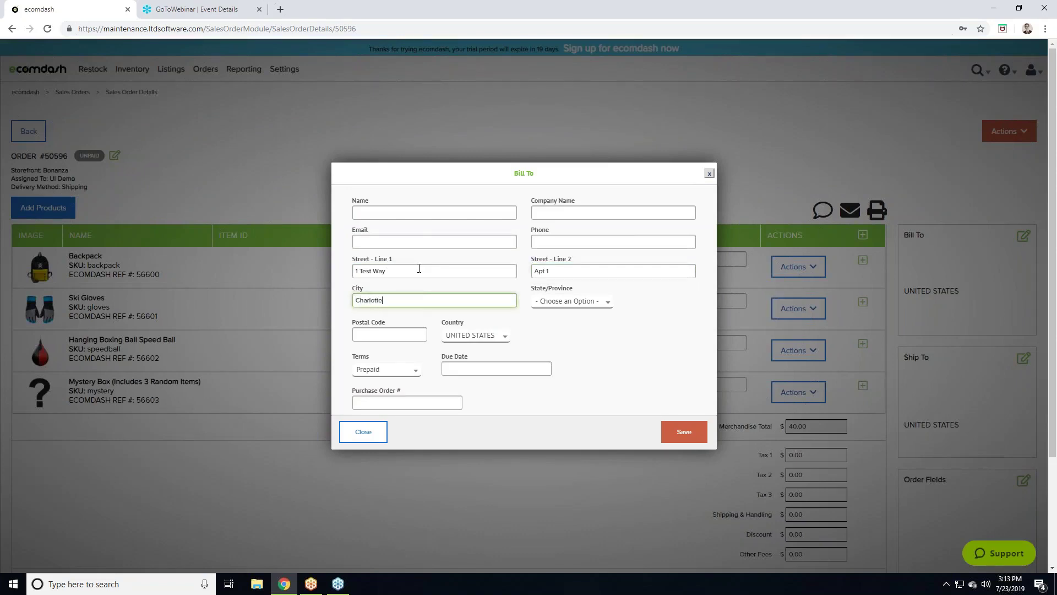
# Set the billing state to North Carolina, fill in the postal code and save the billing details
pyautogui.click(608, 302)
pyautogui.write('noprth')
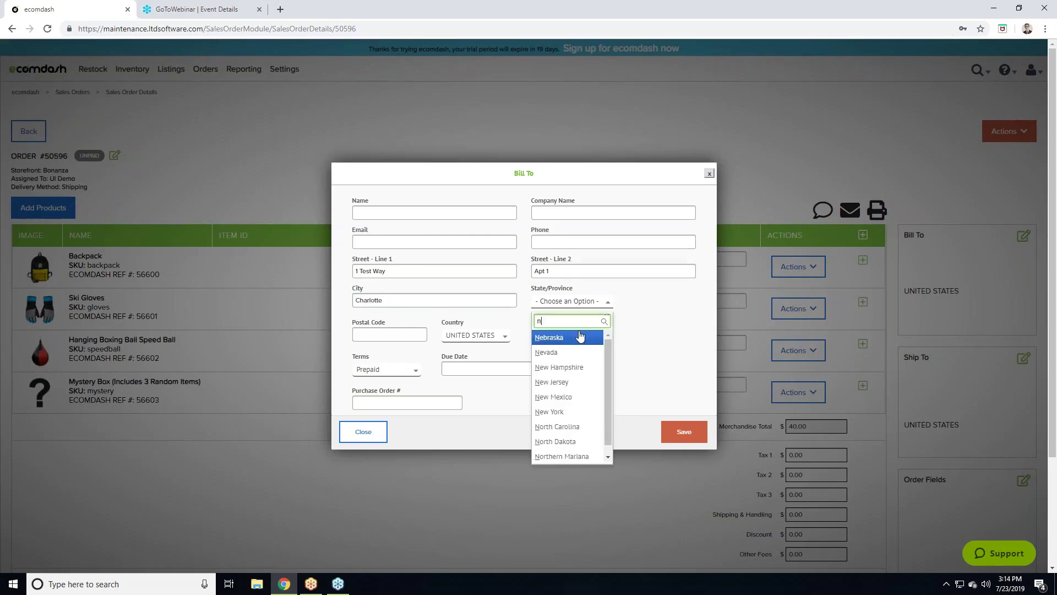
pyautogui.press('BackSpace')
pyautogui.press('BackSpace')
pyautogui.press('BackSpace')
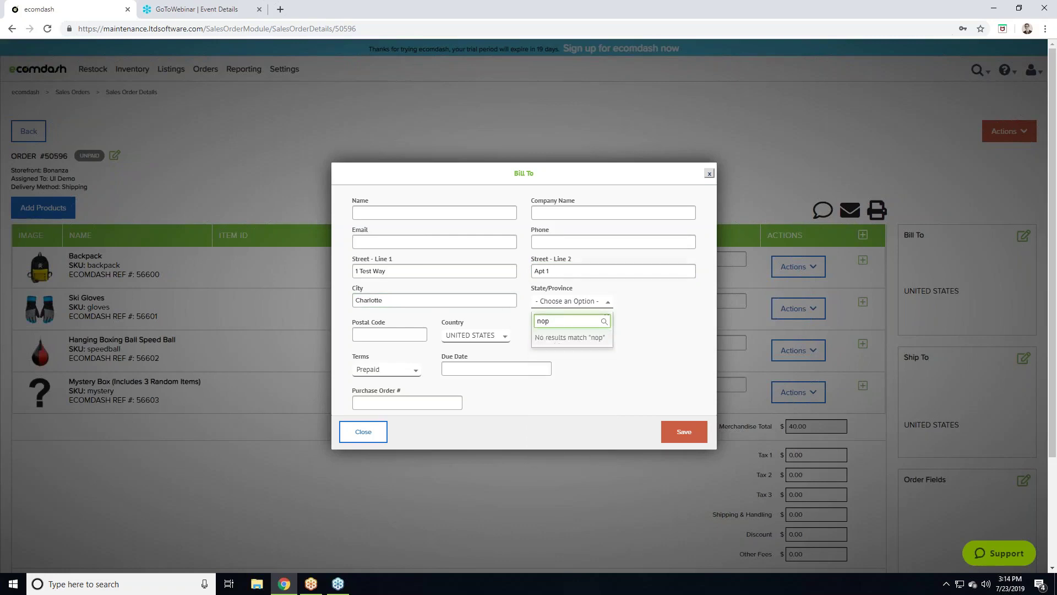
pyautogui.write('rth')
pyautogui.click(553, 335)
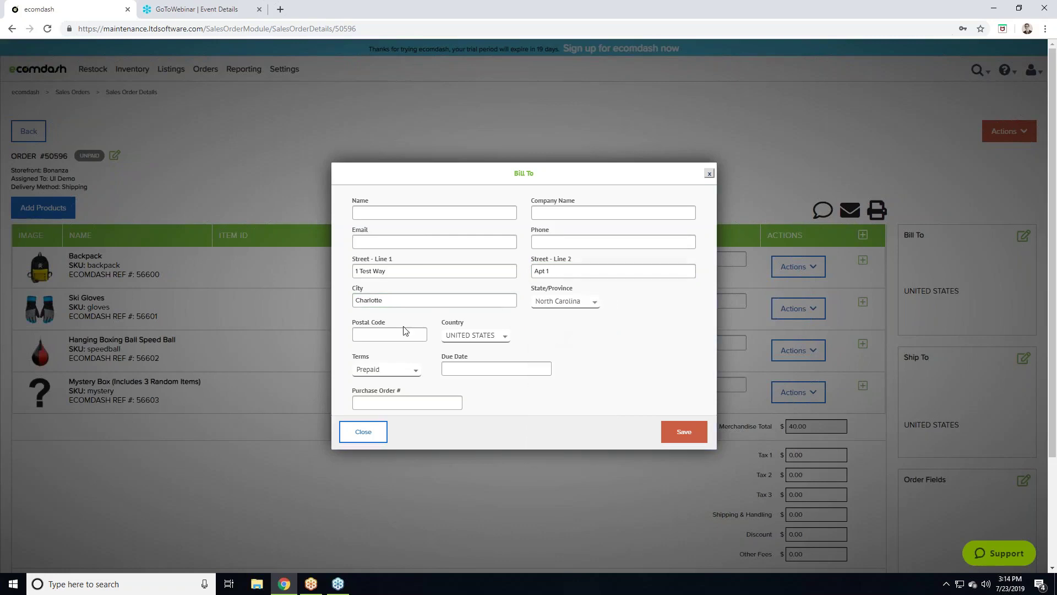
pyautogui.click(388, 335)
pyautogui.write('228223')
pyautogui.click(692, 437)
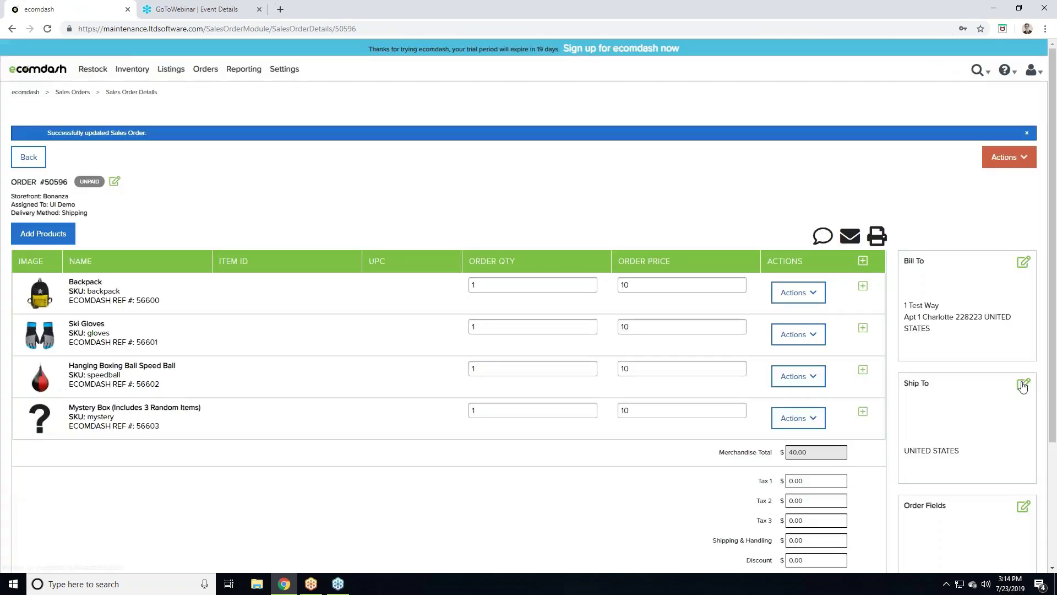
# Make the shipping address the same as the billing address and save it
pyautogui.click(1022, 384)
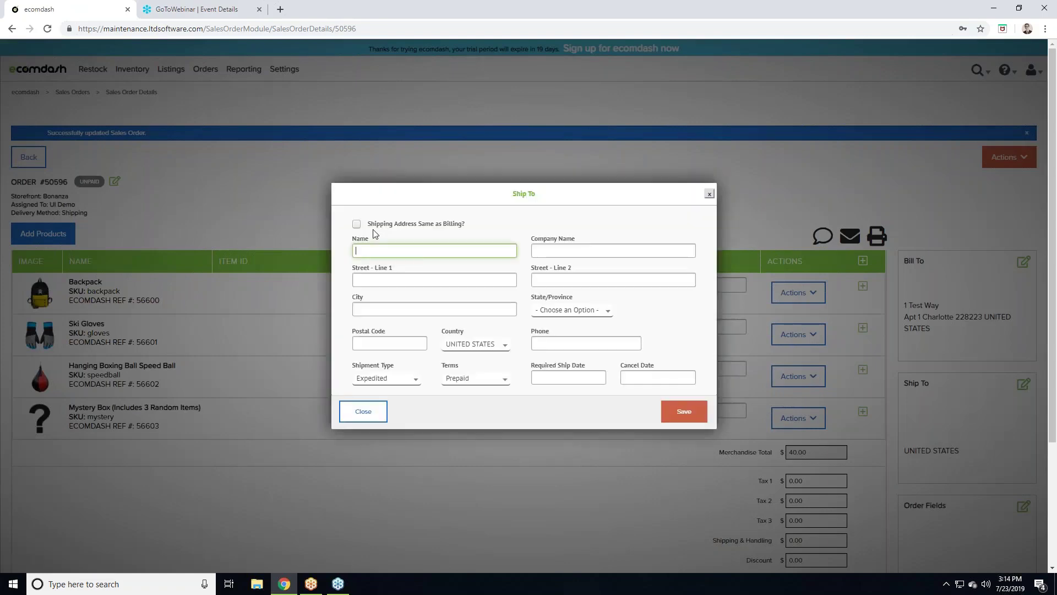
pyautogui.click(356, 224)
pyautogui.click(684, 412)
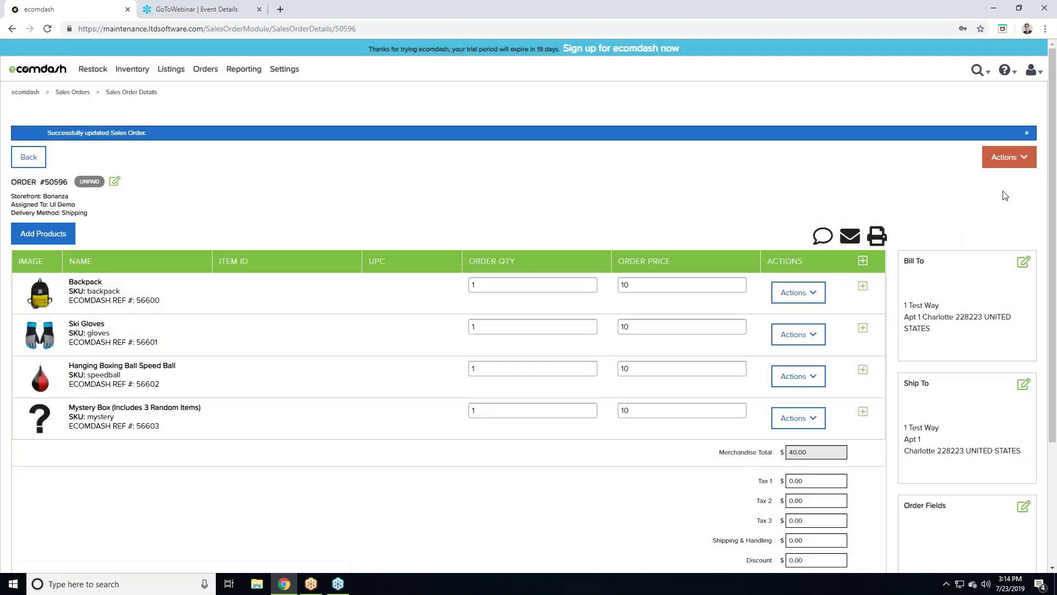
# Mark the sales order's payment as received and create a shipping order that ships the entire order
pyautogui.click(1021, 159)
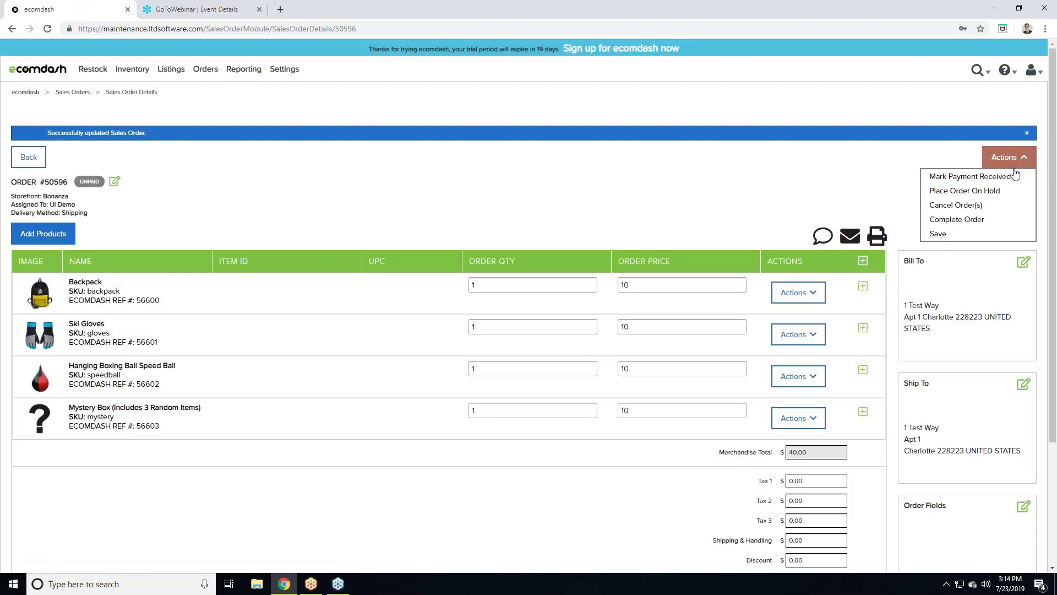
pyautogui.click(968, 176)
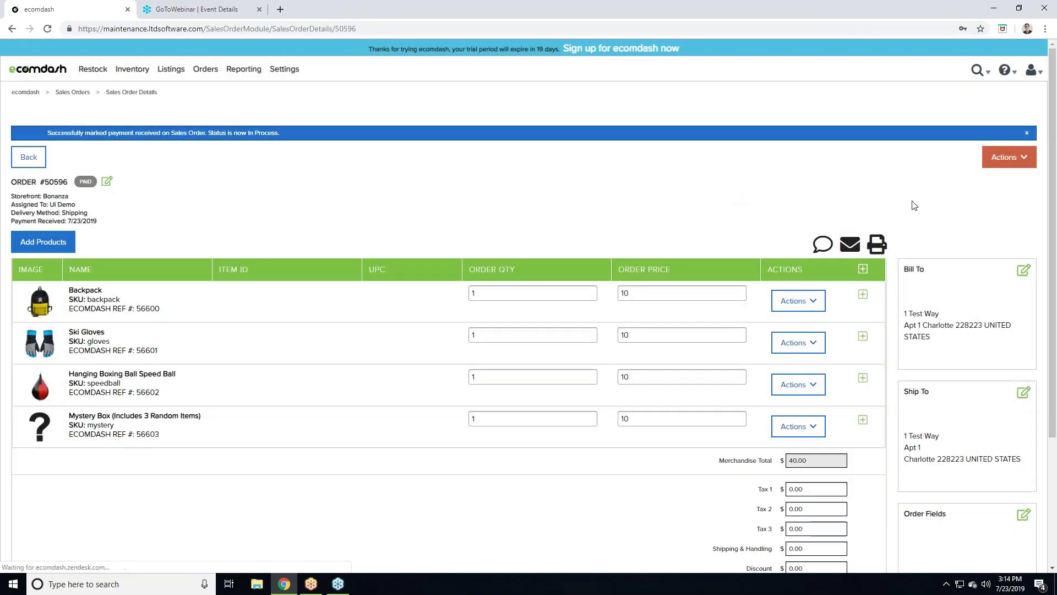
pyautogui.click(1015, 158)
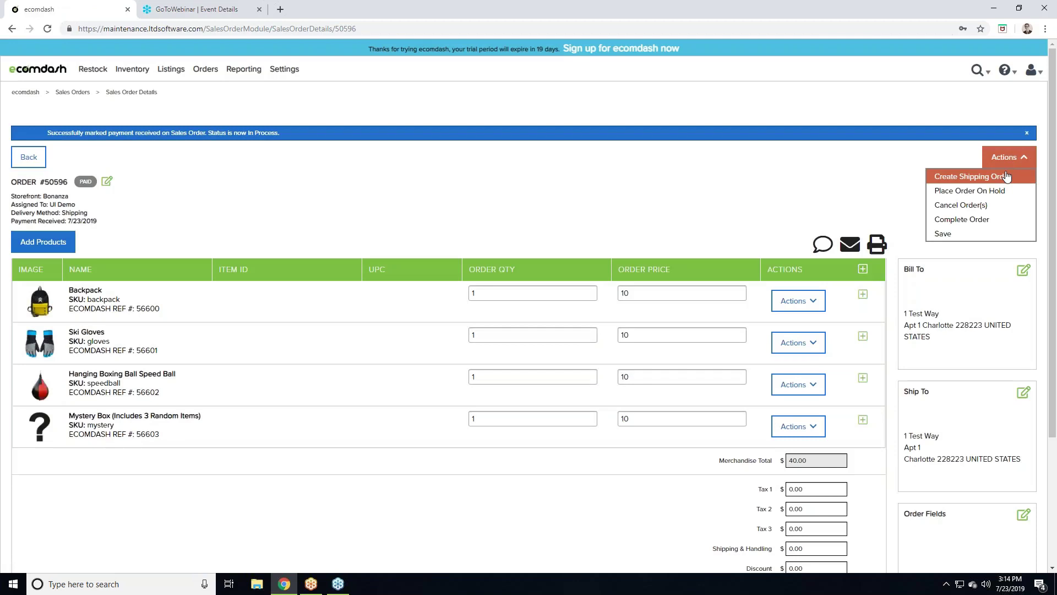
pyautogui.click(1006, 176)
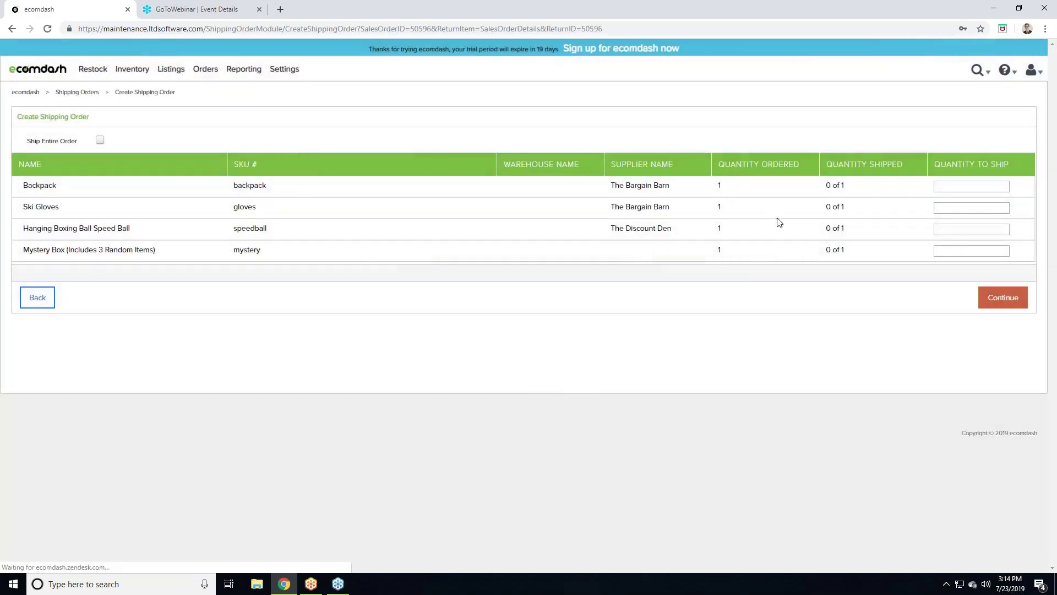
pyautogui.click(99, 140)
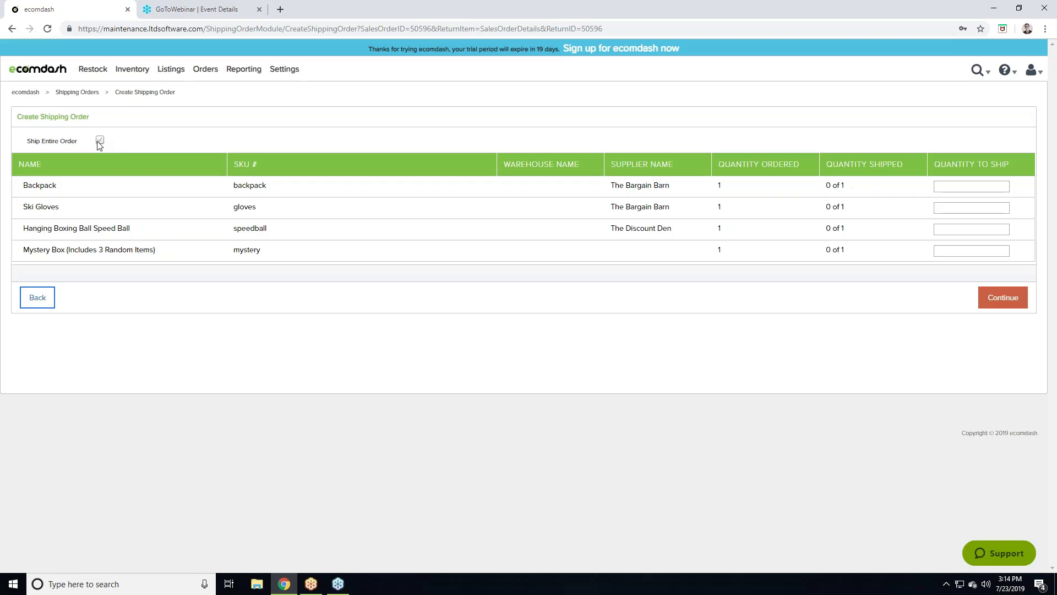
pyautogui.click(100, 141)
pyautogui.click(995, 297)
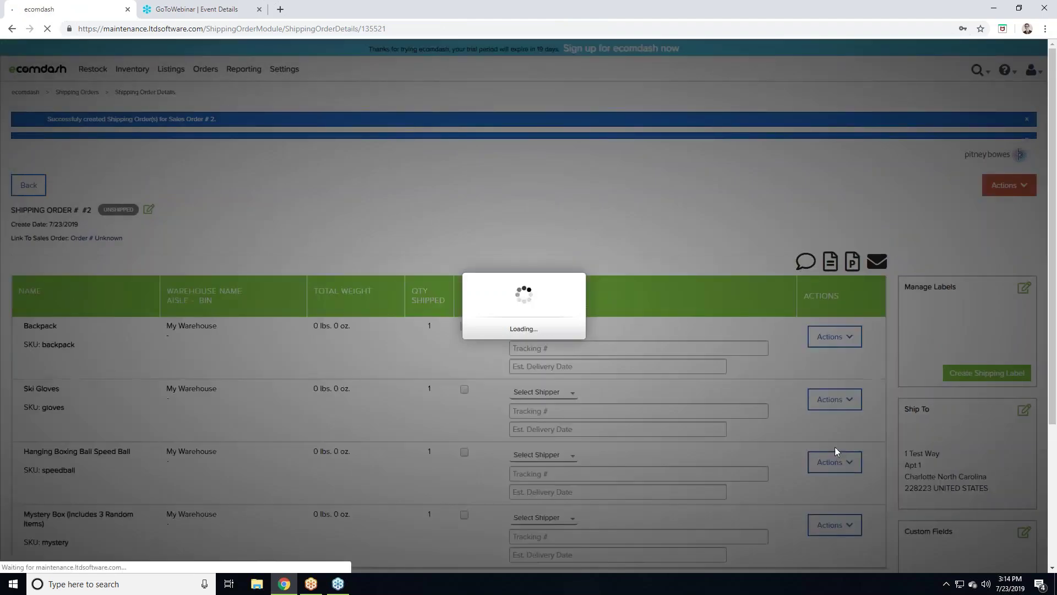
# Examine the shipping order's product lines, available shippers and tracking fields without choosing a shipper
pyautogui.scroll(-3, 762, 385)
pyautogui.scroll(3, 762, 385)
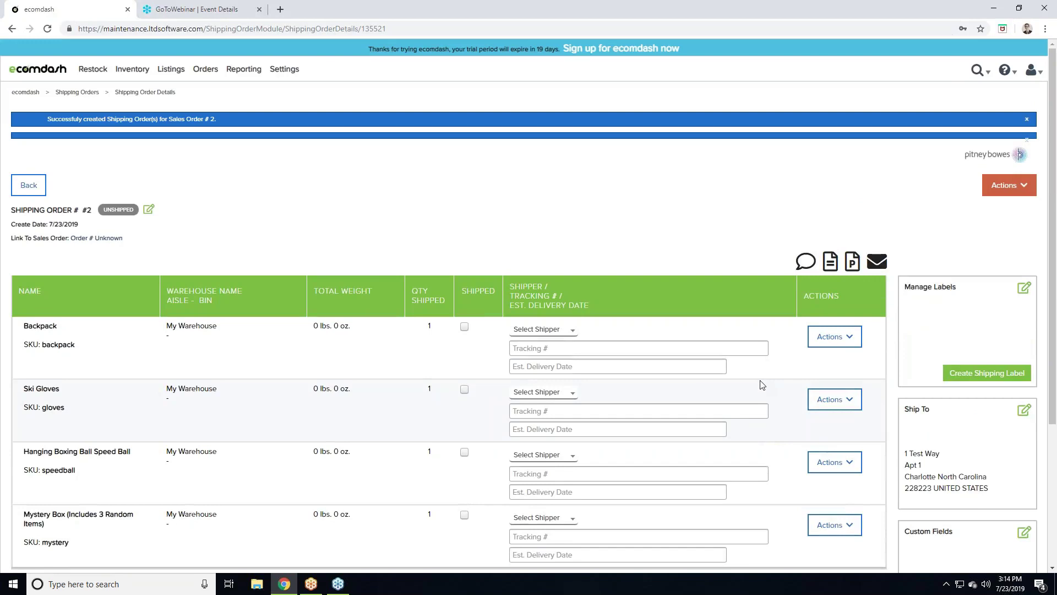
pyautogui.scroll(-3, 205, 215)
pyautogui.scroll(3, 206, 255)
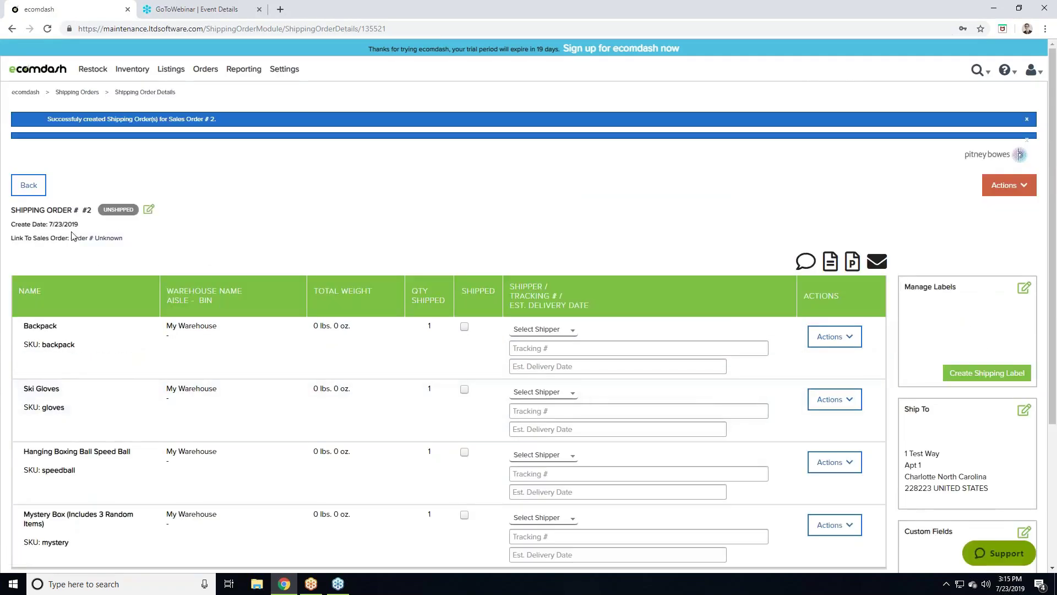
pyautogui.scroll(-2, 178, 328)
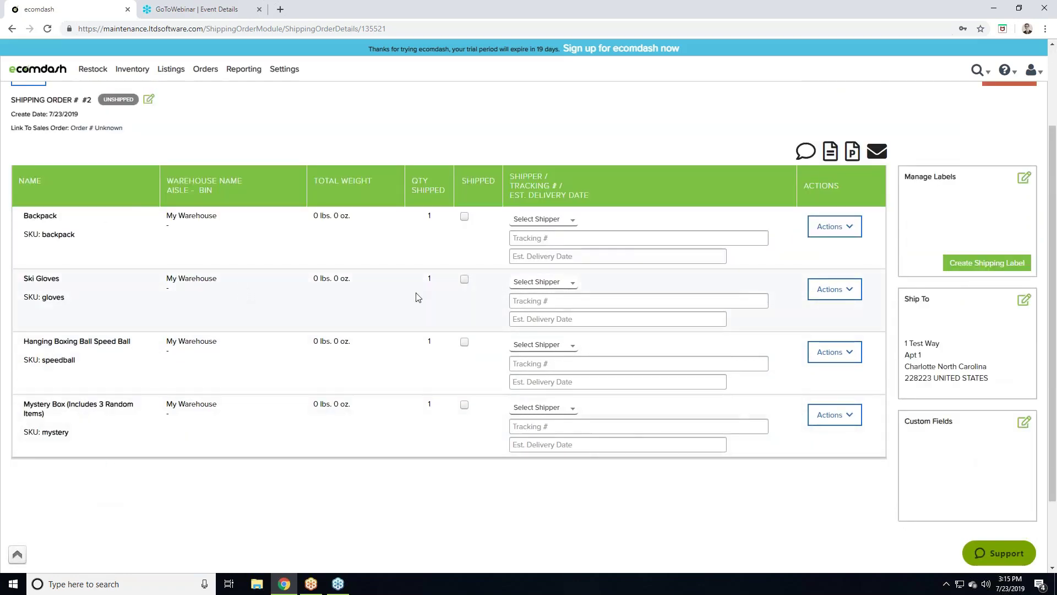
pyautogui.scroll(2, 415, 298)
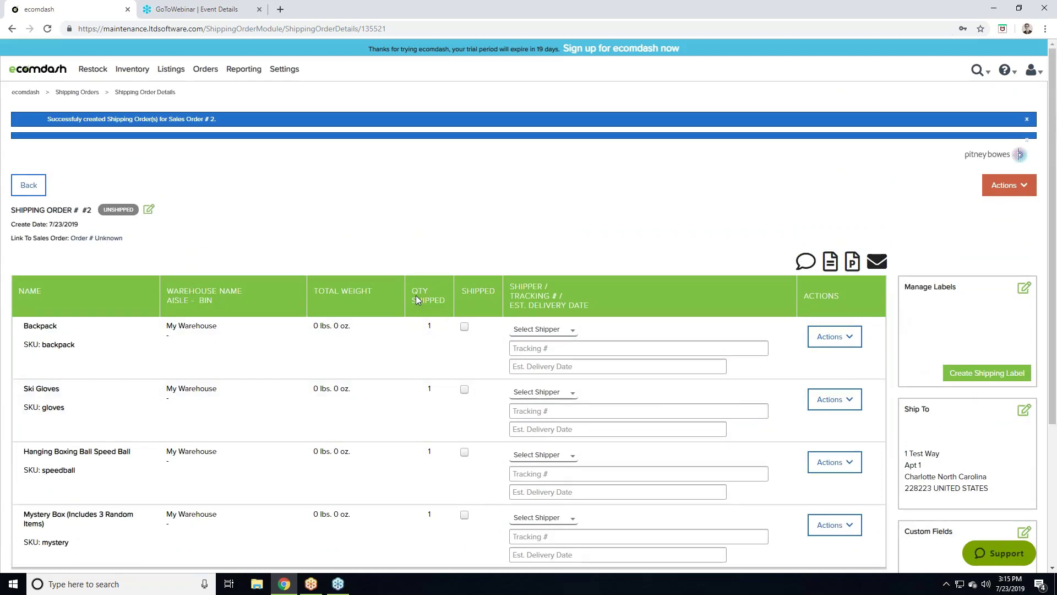
pyautogui.click(572, 329)
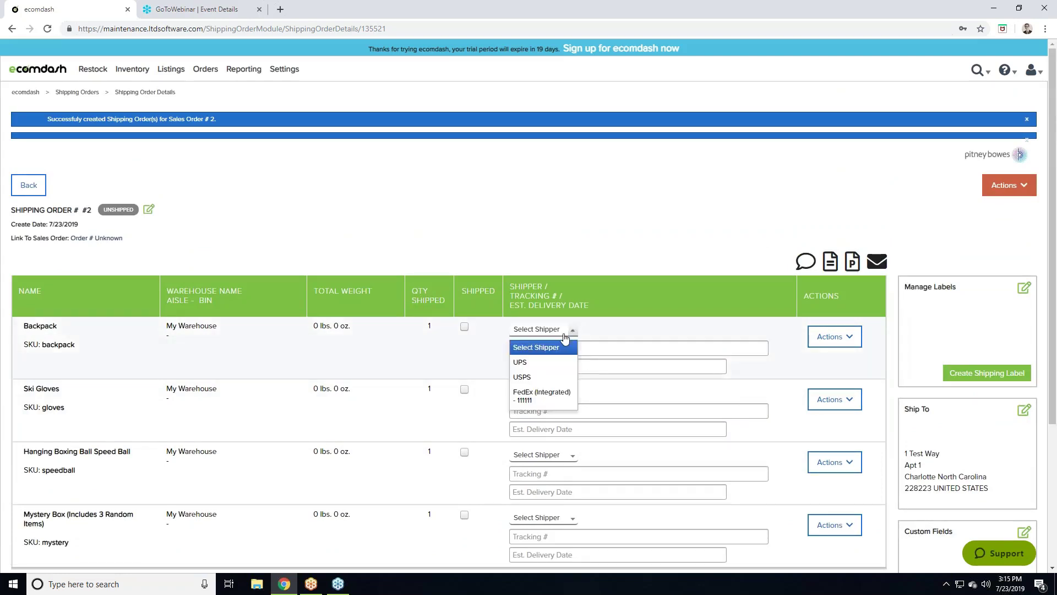
pyautogui.click(634, 348)
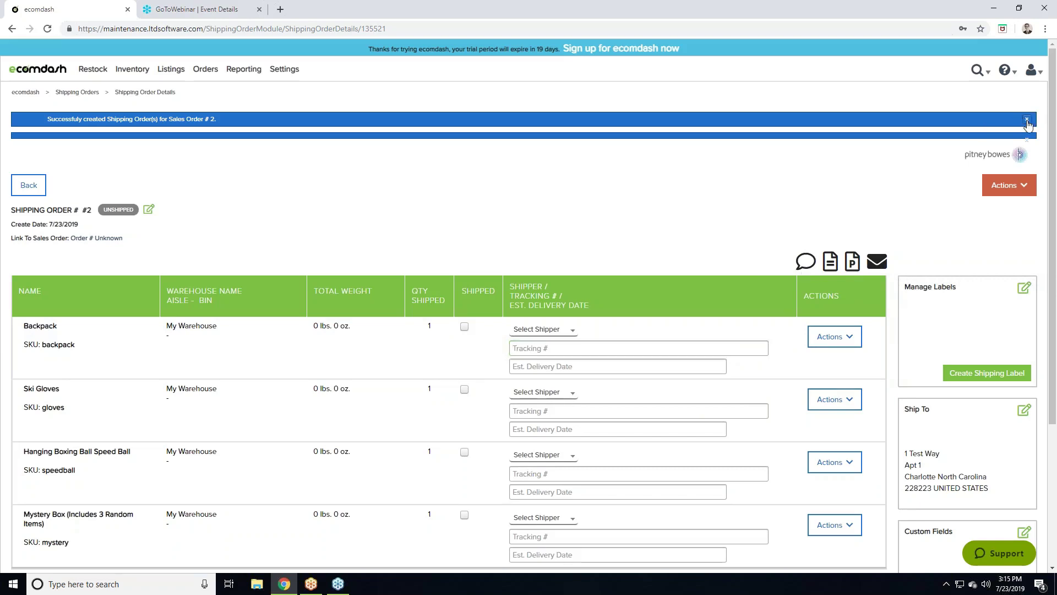
# Dismiss the notices on the shipping order, then view its list of existing shipping labels and close it
pyautogui.click(1027, 139)
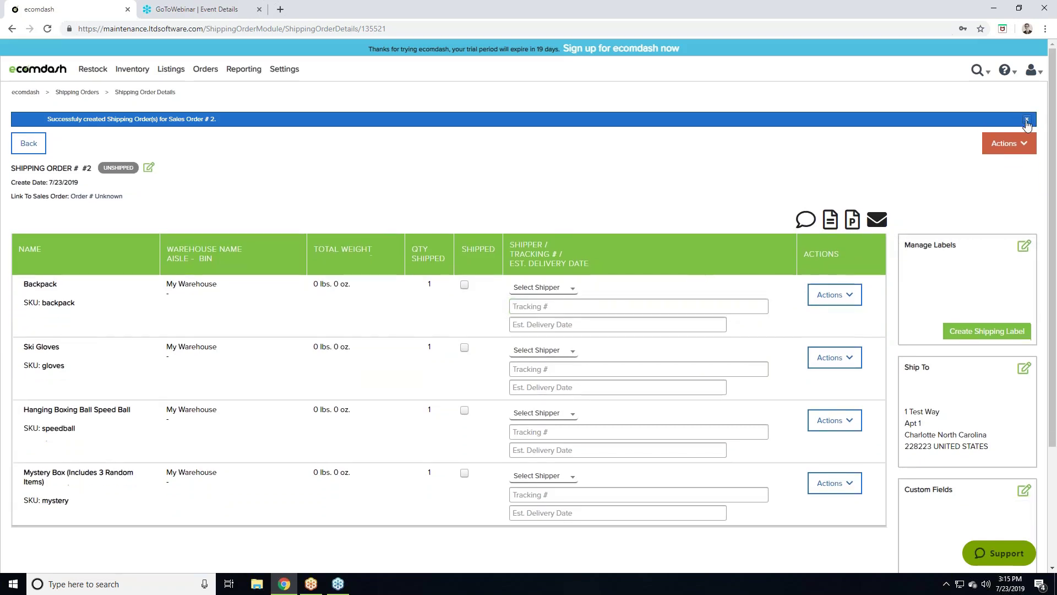
pyautogui.click(1027, 120)
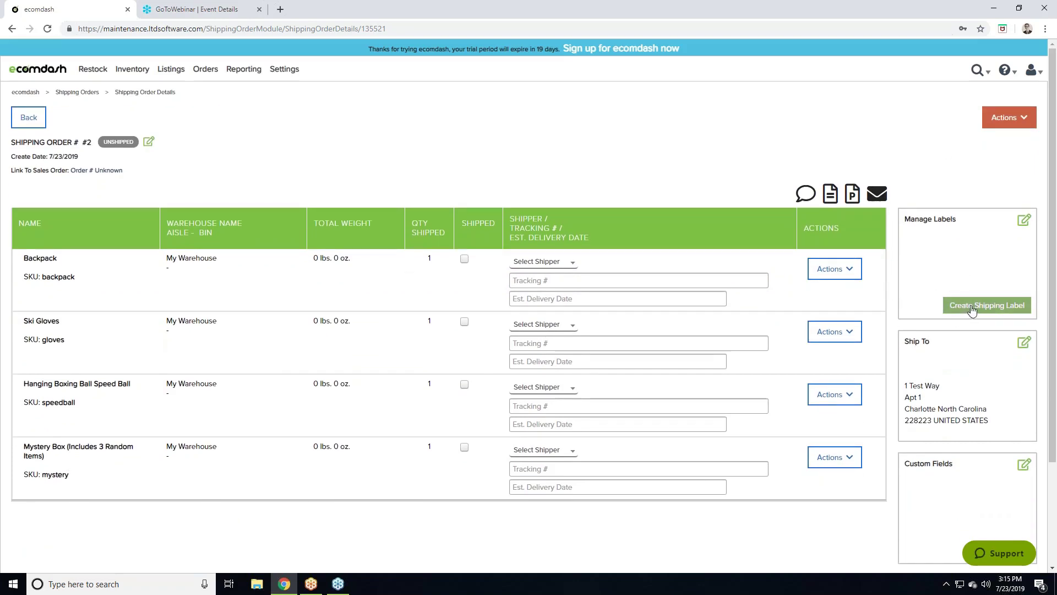
pyautogui.click(1022, 222)
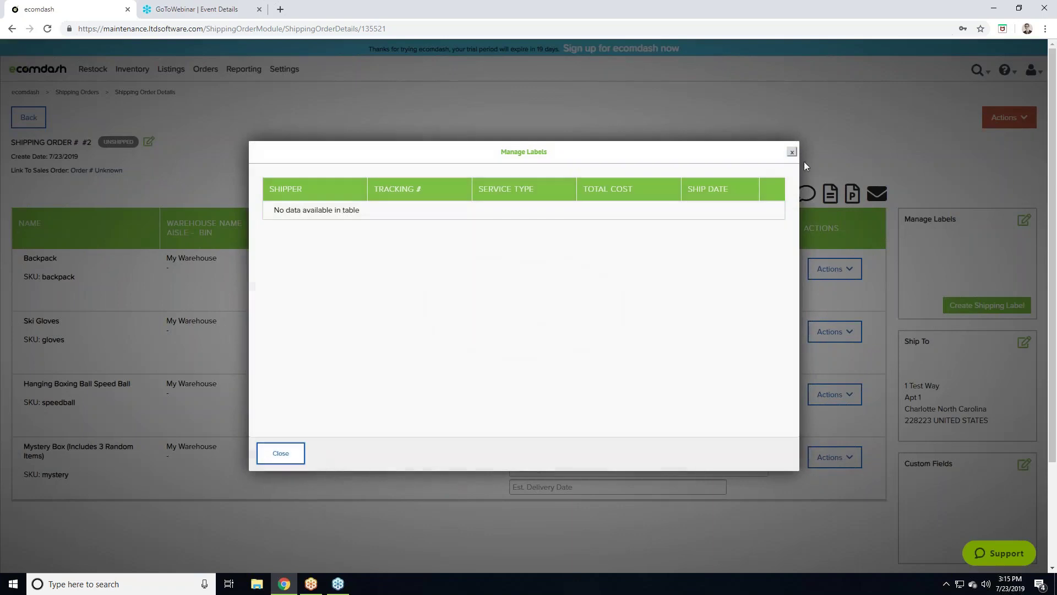
pyautogui.click(792, 152)
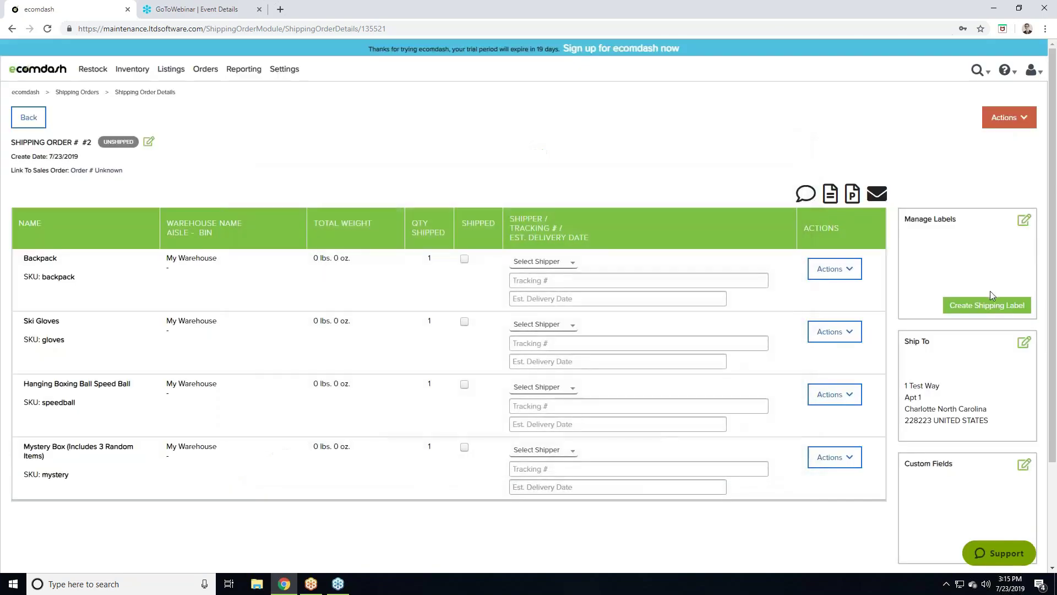
# Try to create a shipping label for the shipping order, continuing despite the invalid ship-to address, and dismiss the resulting notice
pyautogui.click(991, 306)
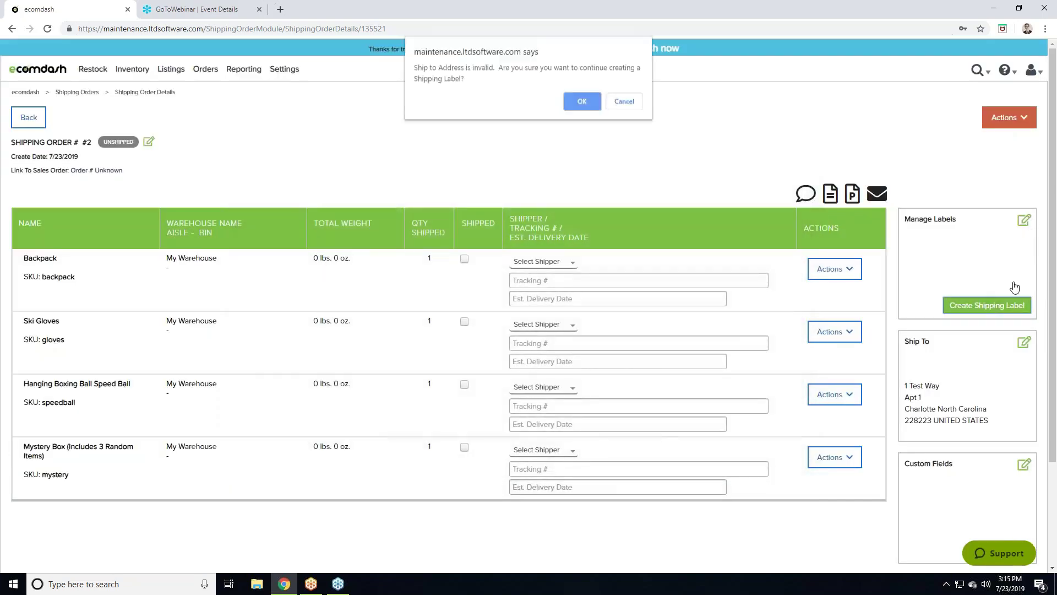
pyautogui.click(581, 103)
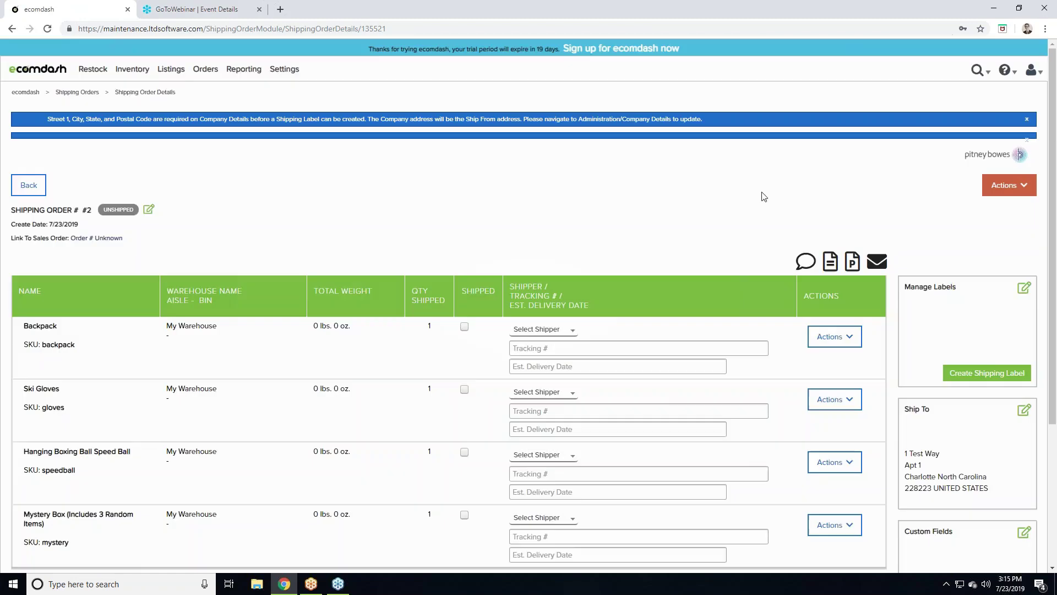
pyautogui.click(1026, 118)
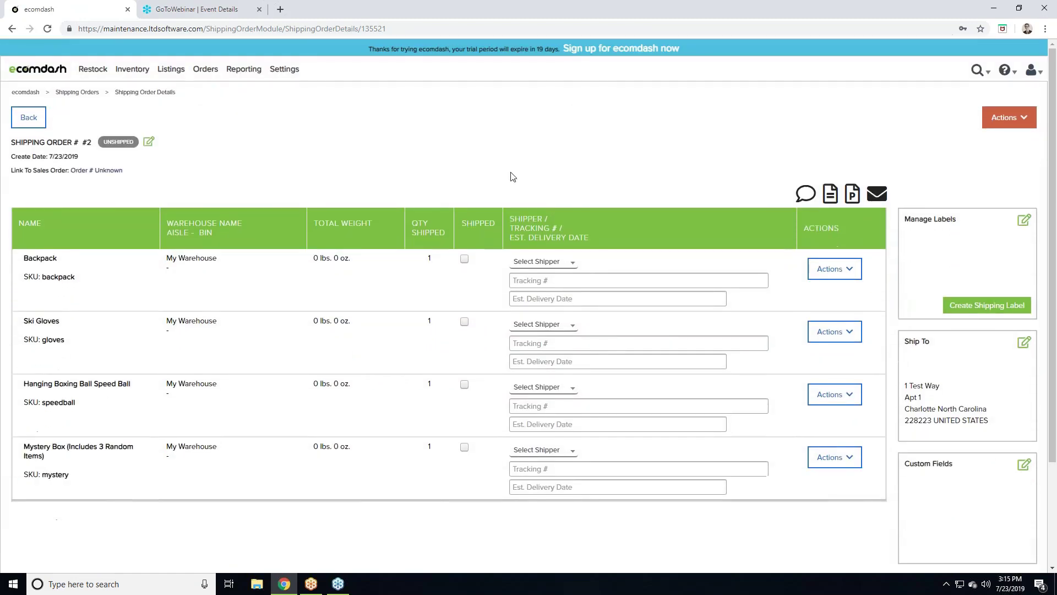